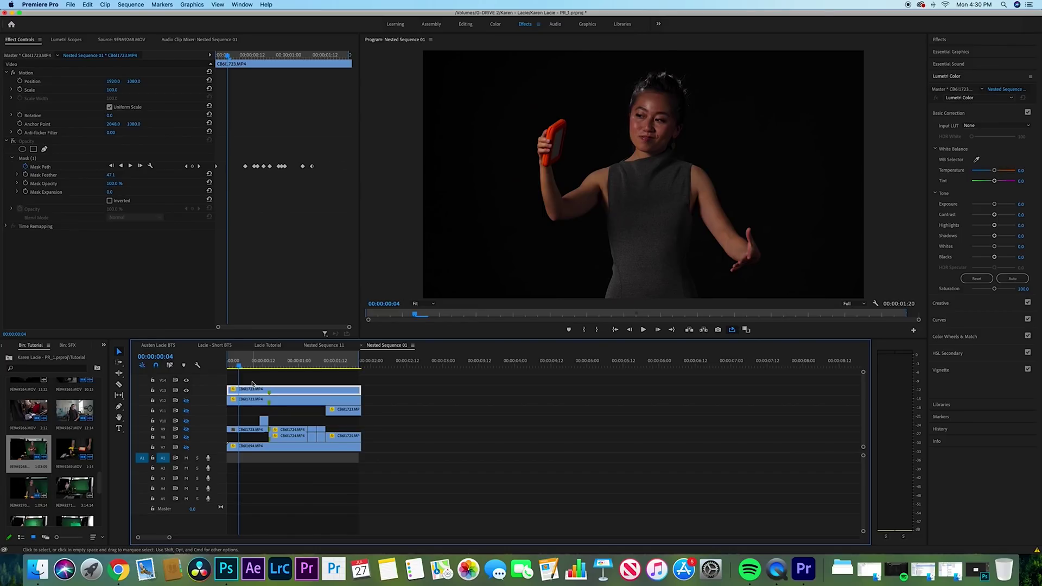
Step: Enable the Opacity effect on the topmost CB6I1723 clip, select its Mask (1), and scrub to check the mask's coverage
mouse_move(248, 365)
mouse_down()
mouse_move(231, 365)
mouse_move(336, 365)
mouse_move(220, 374)
mouse_move(336, 365)
mouse_move(230, 366)
mouse_up()
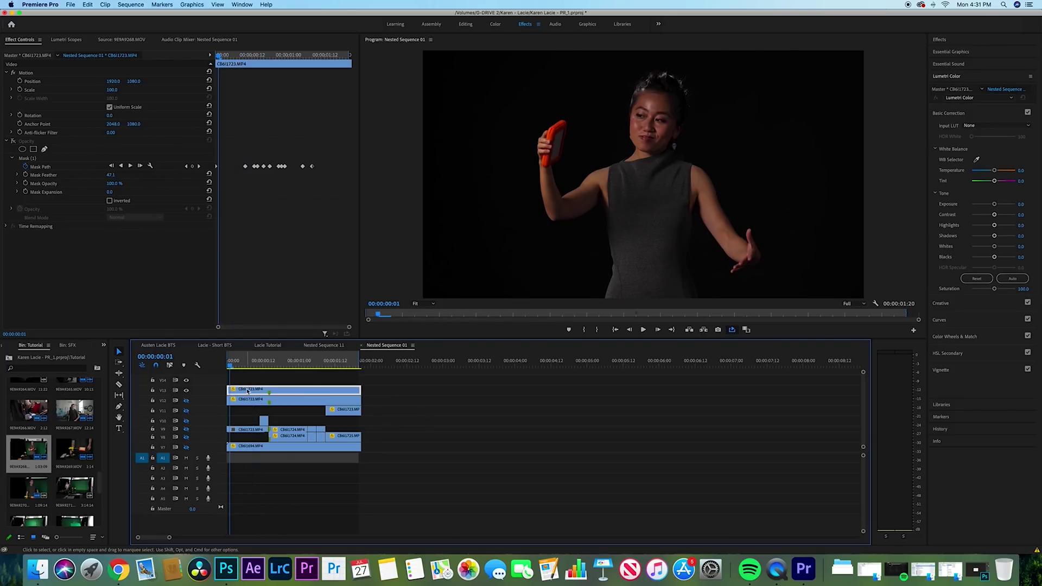
click(46, 160)
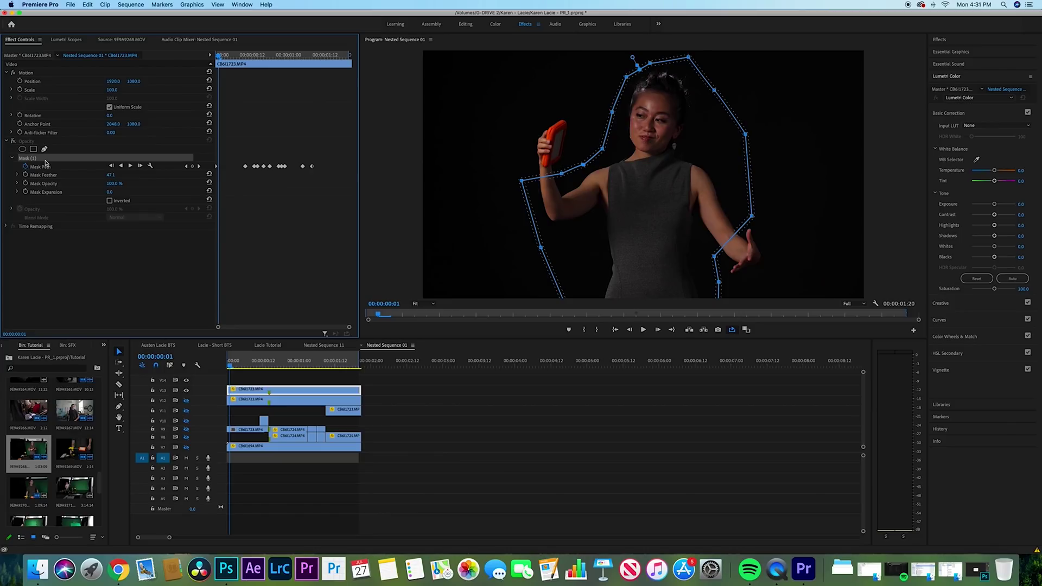
click(14, 141)
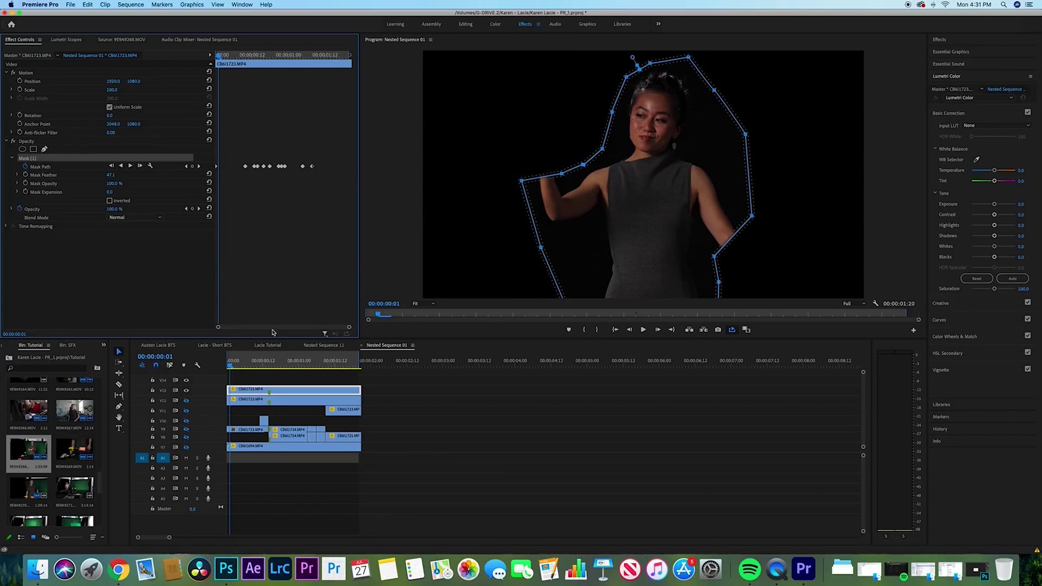
drag(238, 361, 269, 361)
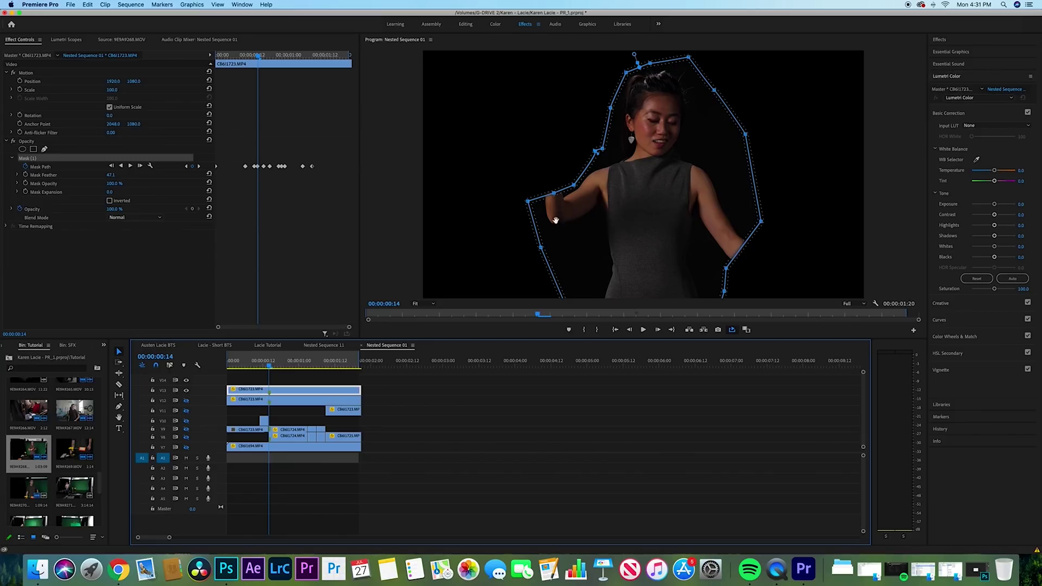
drag(276, 364, 235, 365)
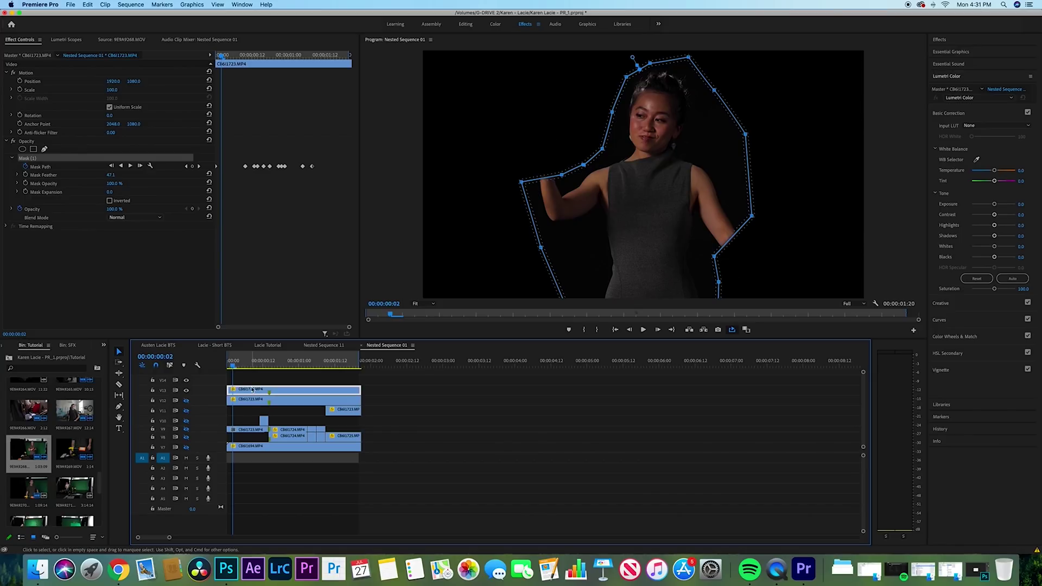
Step: Turn on the output of track V9 containing the first CB6I1723 clip, and save the project
click(239, 430)
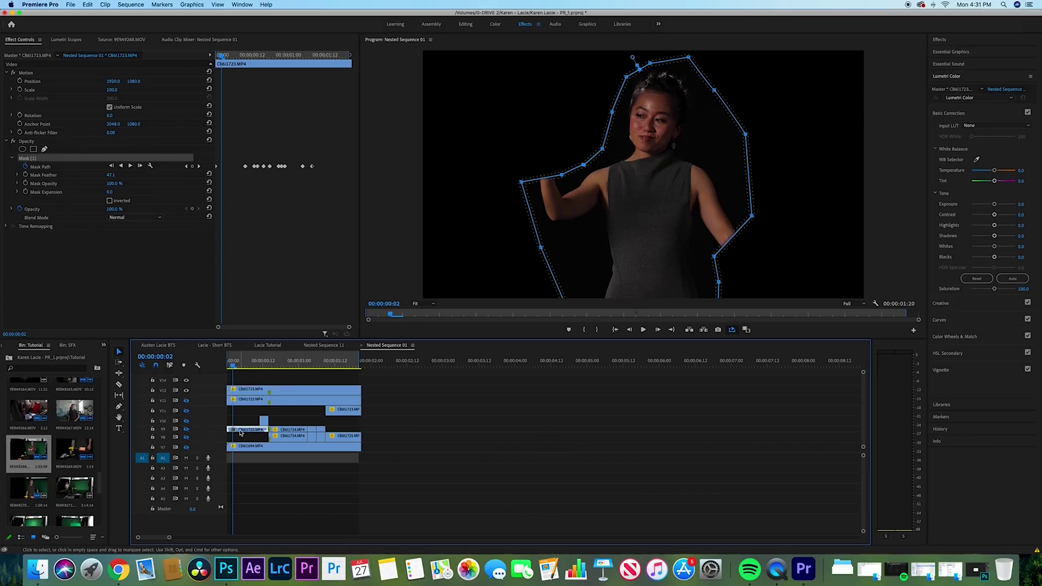
click(187, 429)
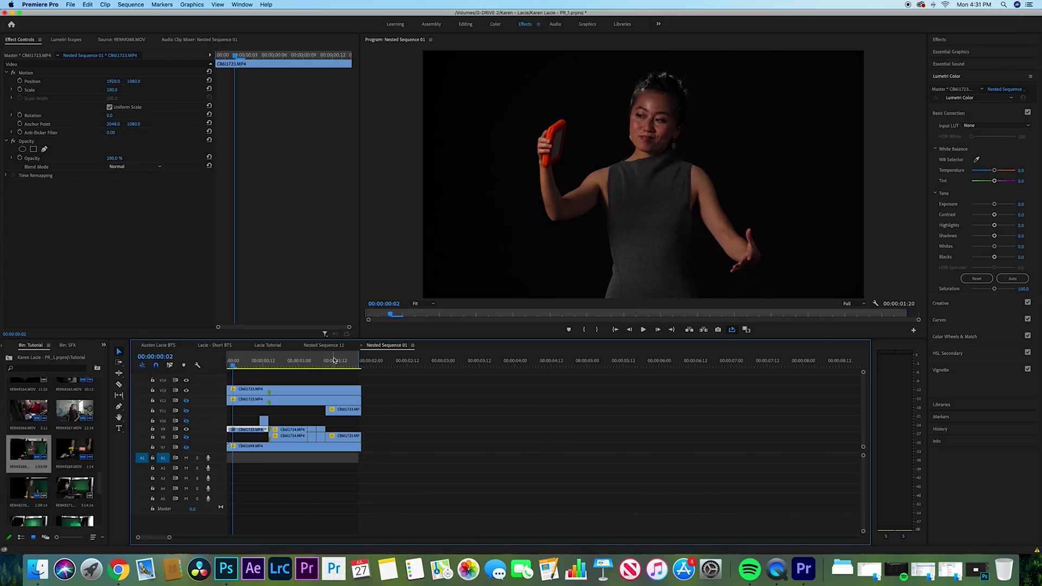
key(super+s)
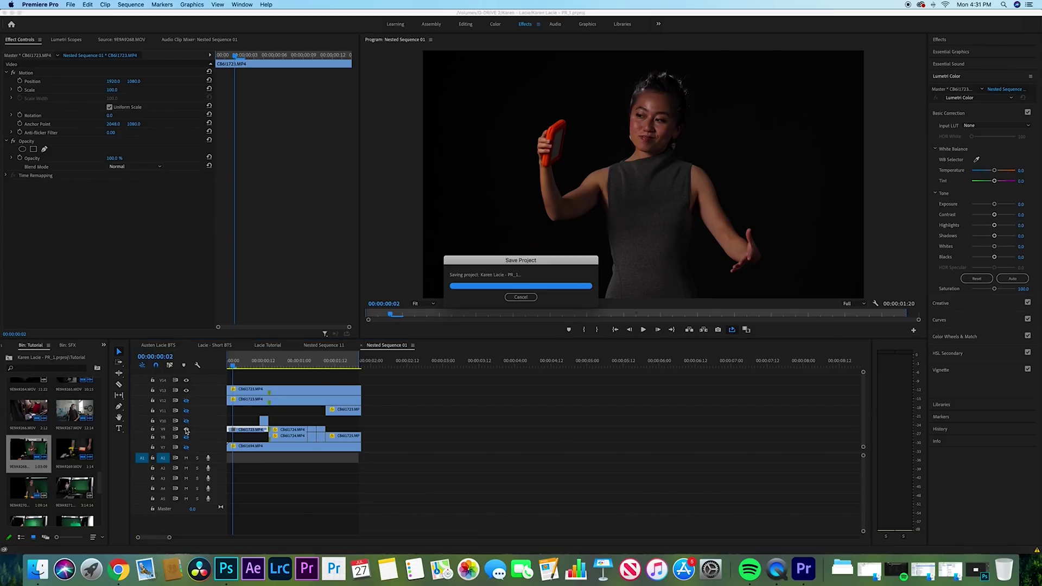
click(186, 430)
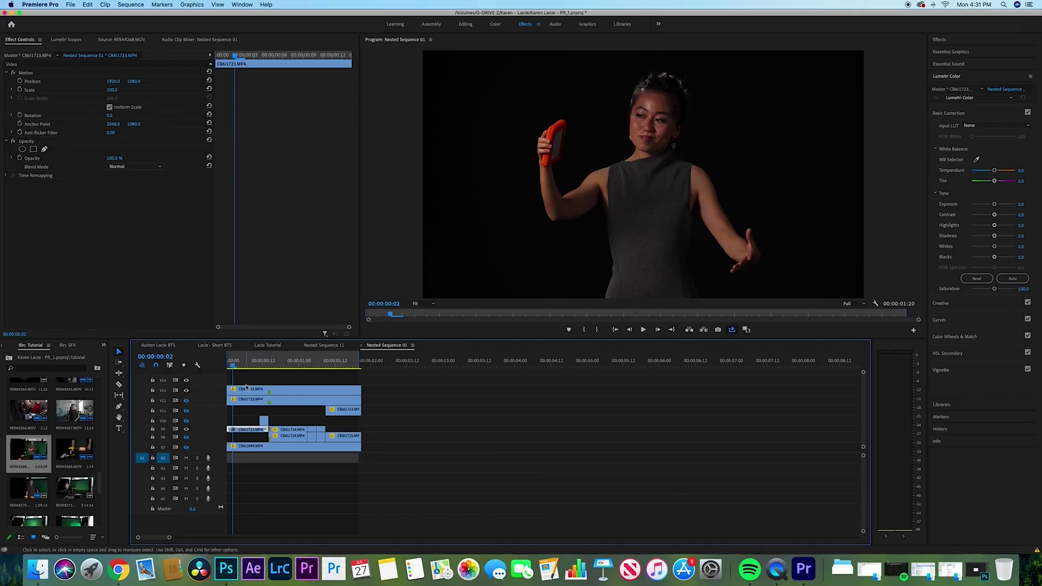
Step: Move to 00:00:00:12, turn on the output of track V10, and select its short clip
drag(238, 363, 265, 362)
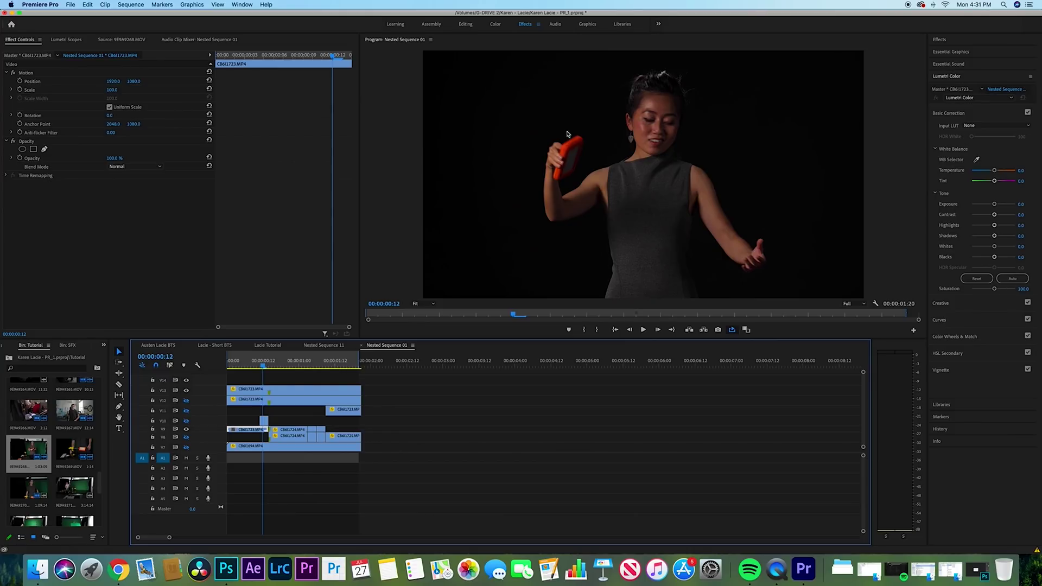
click(186, 422)
click(265, 421)
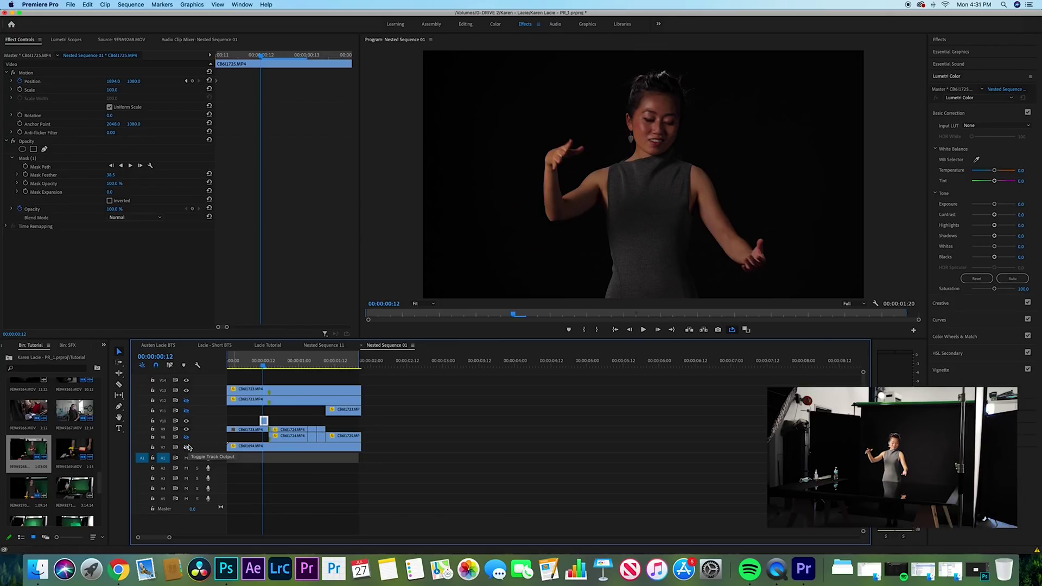
Step: Try to shift the short V10 clip slightly upward with its Mask (1) shown, and undo the move
click(27, 157)
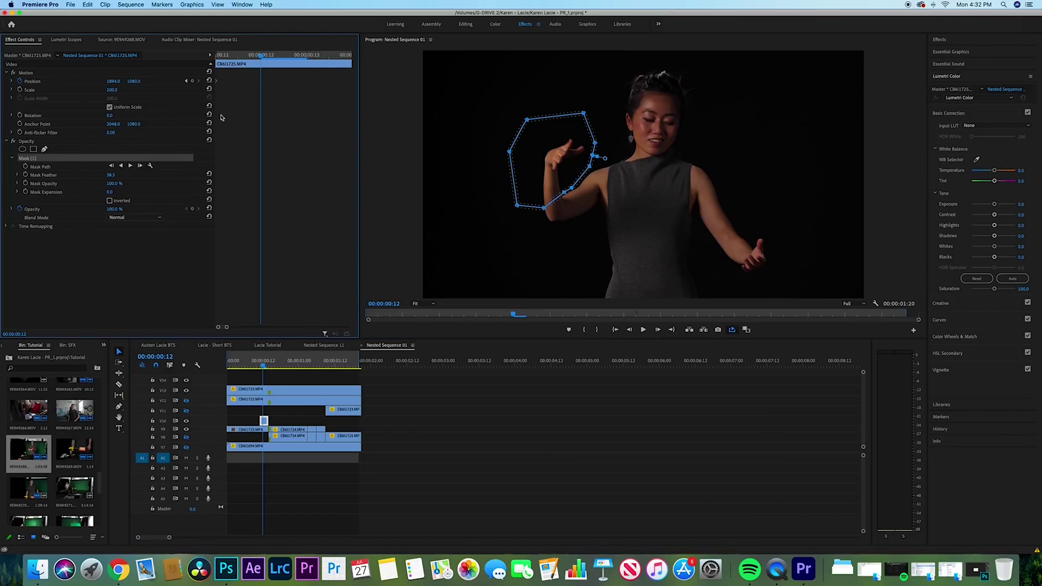
mouse_move(553, 163)
mouse_down()
mouse_move(553, 11)
mouse_move(554, 160)
mouse_up()
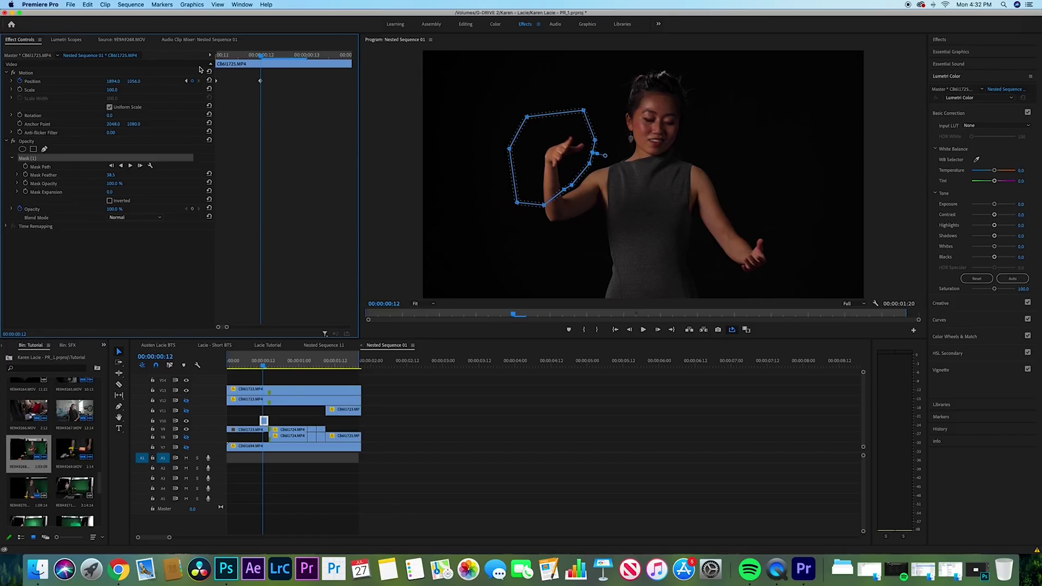
key(super+z)
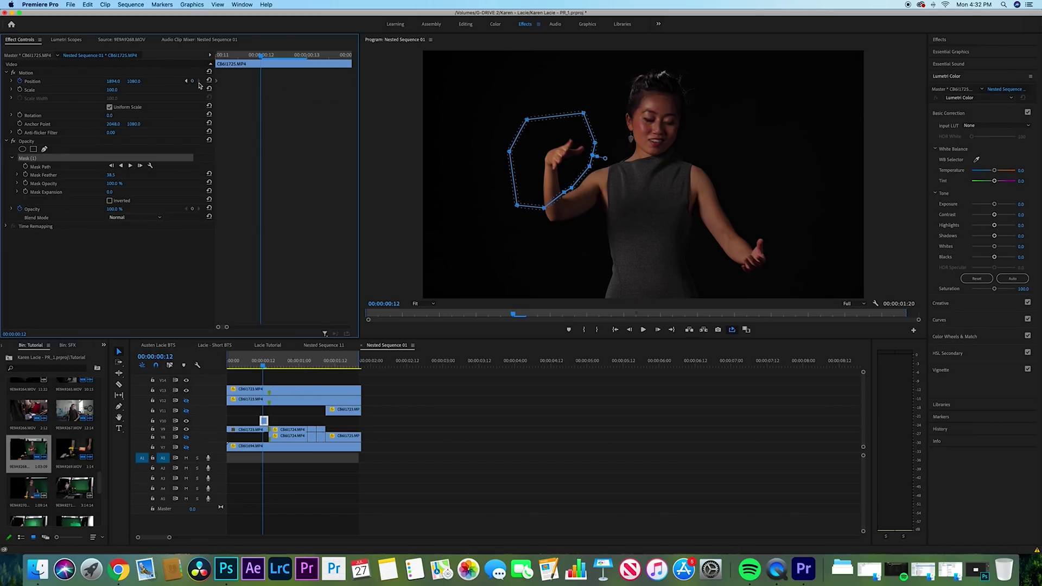
Step: Compare frames 00:00:00:10 and 00:00:00:11 around the start of the short V10 clip, and deselect the clip
click(258, 362)
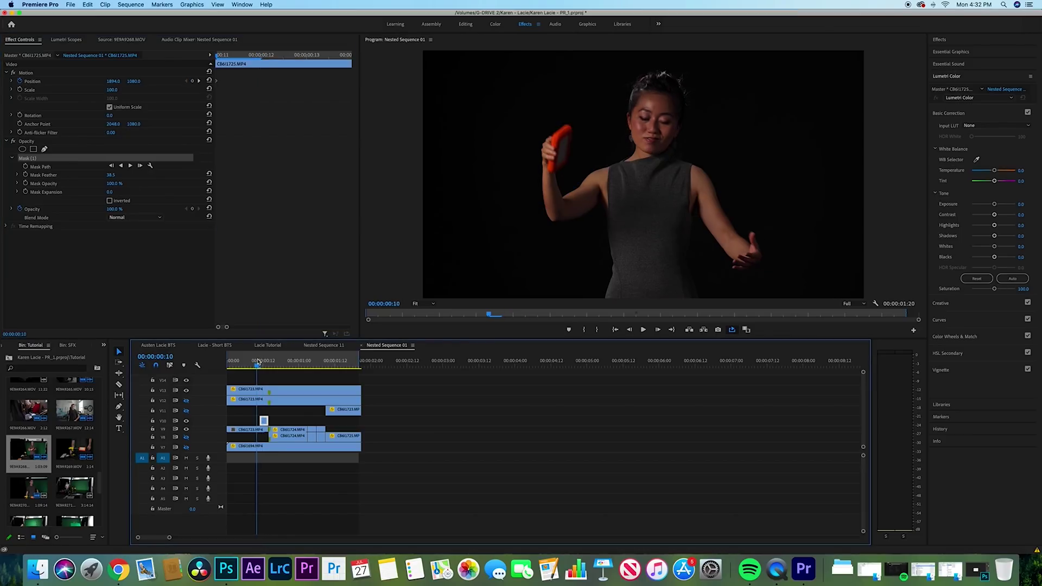
mouse_move(258, 362)
mouse_down()
mouse_move(271, 362)
mouse_move(262, 363)
mouse_up()
click(304, 381)
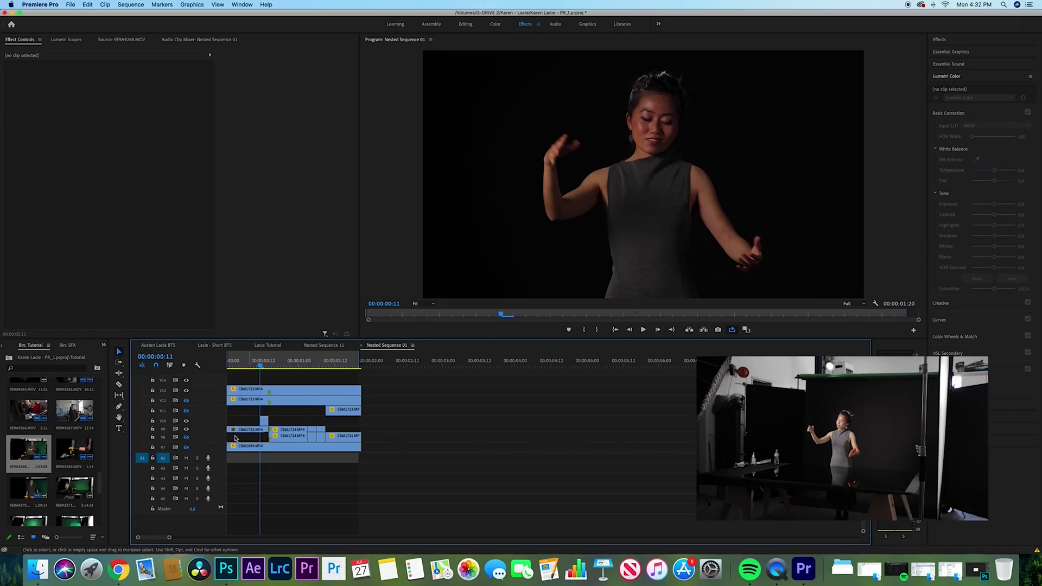
Step: Inspect Mask (1) and the position settings of the first CB6I1724 clip on track V8 at 00:00:00:15
click(283, 439)
drag(261, 366, 272, 365)
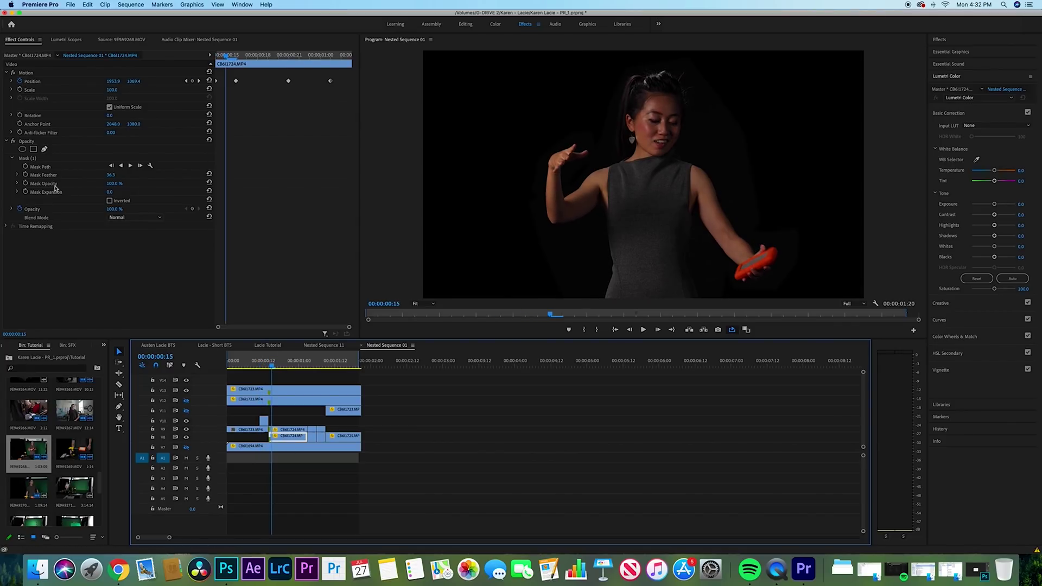
click(44, 159)
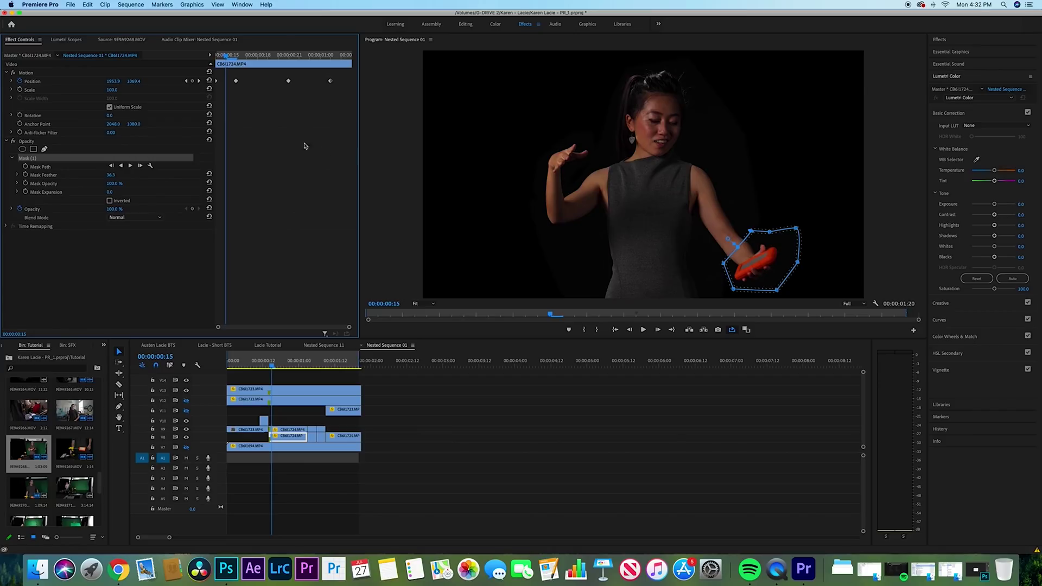
mouse_move(134, 81)
mouse_down()
mouse_move(99, 81)
mouse_move(164, 81)
mouse_move(143, 82)
mouse_up()
Step: Turn on the output of track V11 and select the last clip on track V8 at 00:00:01:10
click(187, 408)
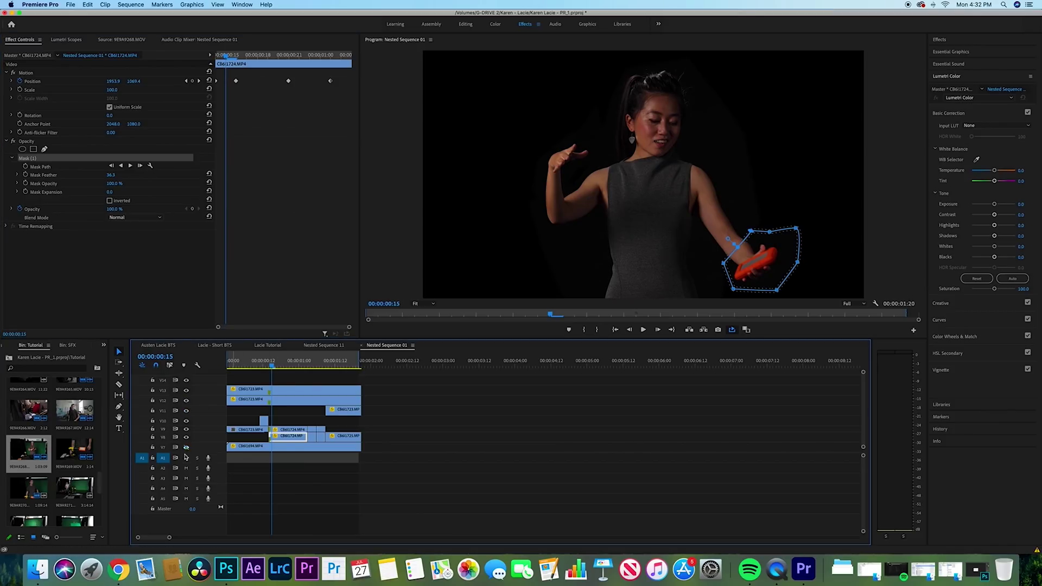
drag(271, 363, 328, 354)
click(347, 437)
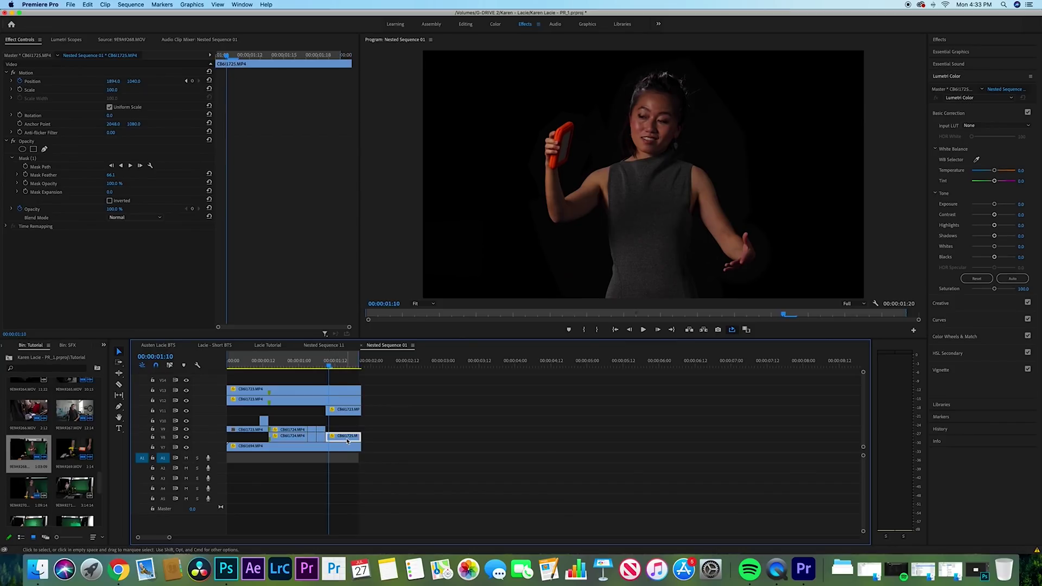
Step: Turn on the outputs of the lower tracks V4, V5 and V6
scroll(348, 440, down, 3)
scroll(347, 441, down, 2)
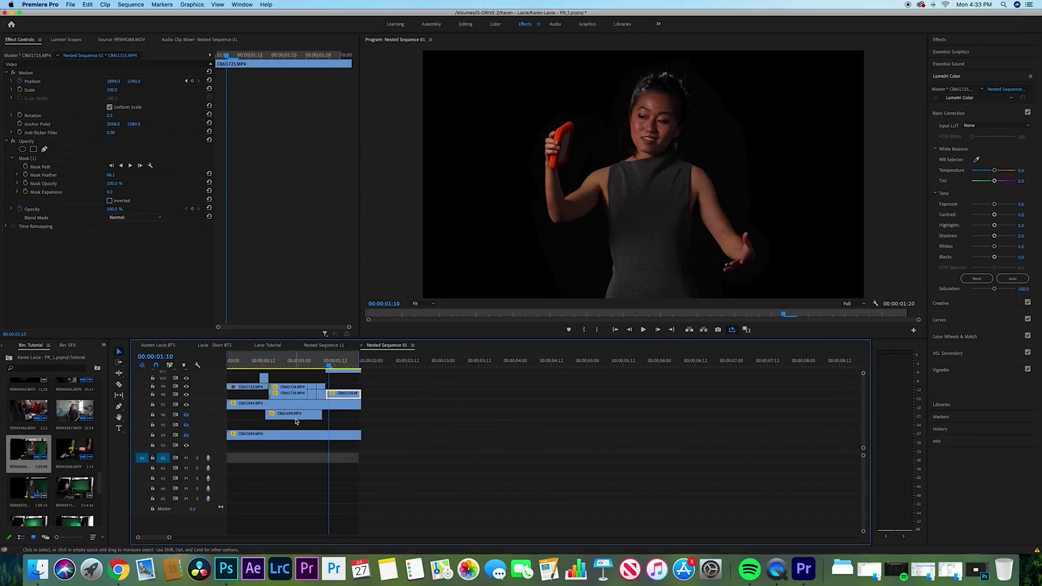
click(186, 425)
click(186, 435)
click(186, 415)
Step: Select Mask (1) of the topmost CB6I1723 clip and scrub the sequence to examine how its outline separates the body from the hands
drag(328, 367, 235, 365)
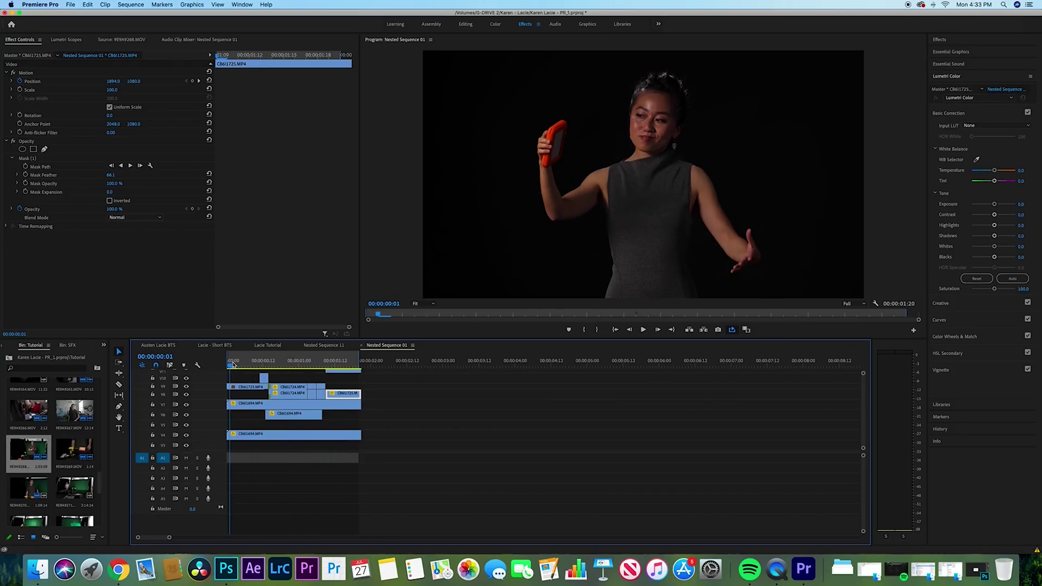
scroll(248, 405, up, 3)
click(251, 391)
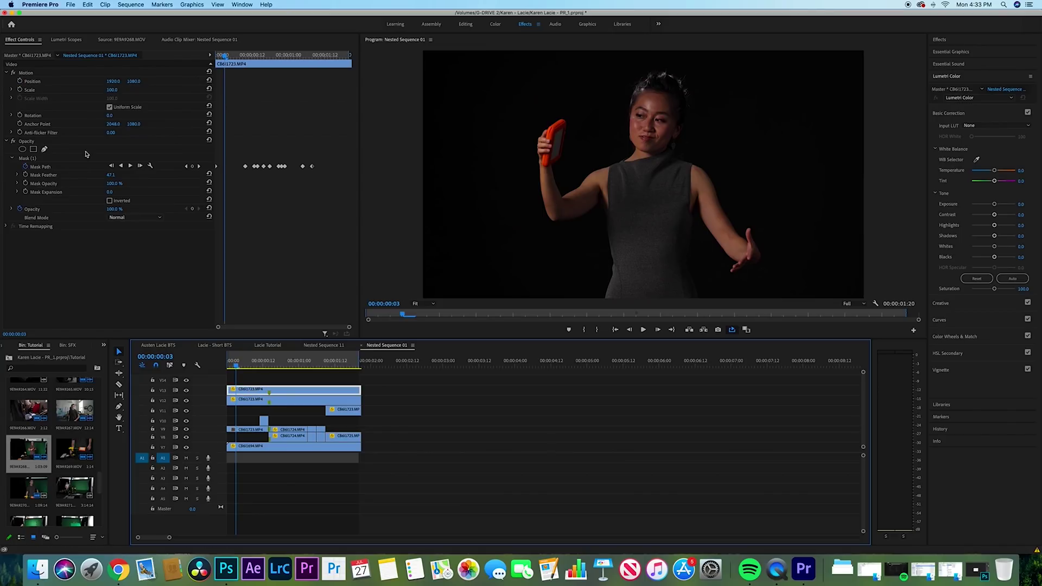
click(42, 167)
click(43, 159)
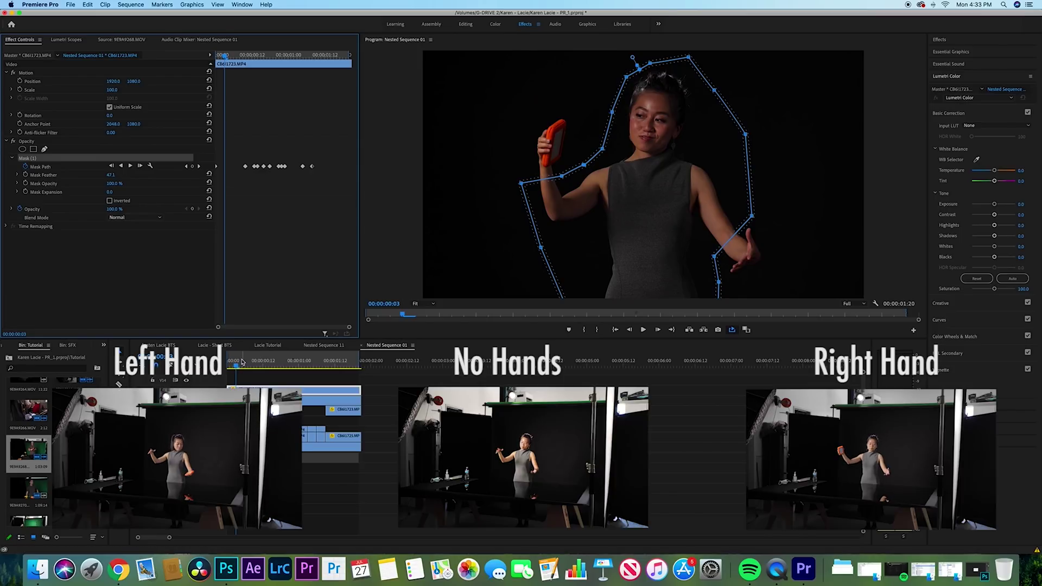
drag(242, 363, 275, 358)
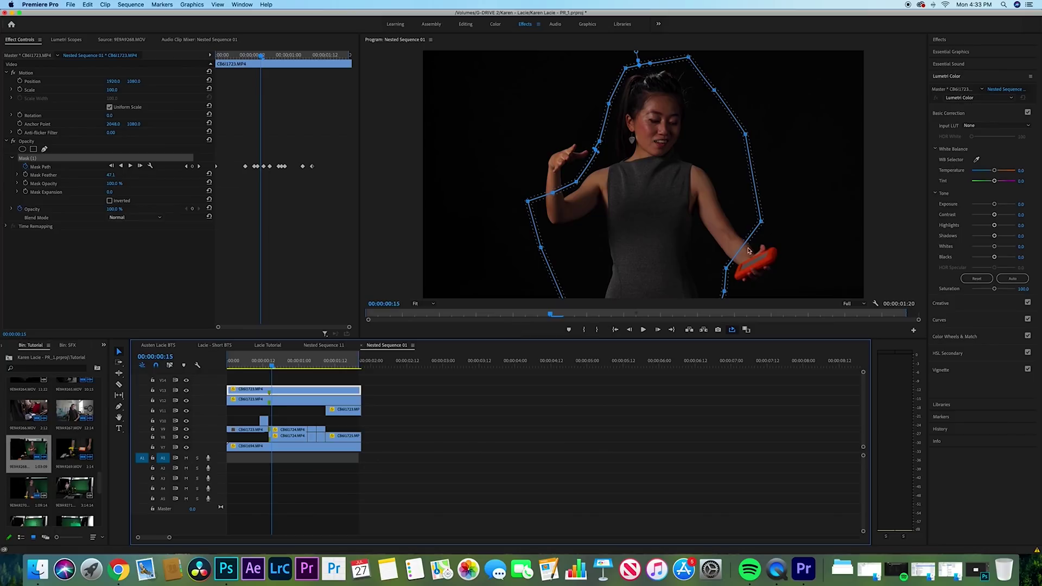
drag(281, 359, 332, 359)
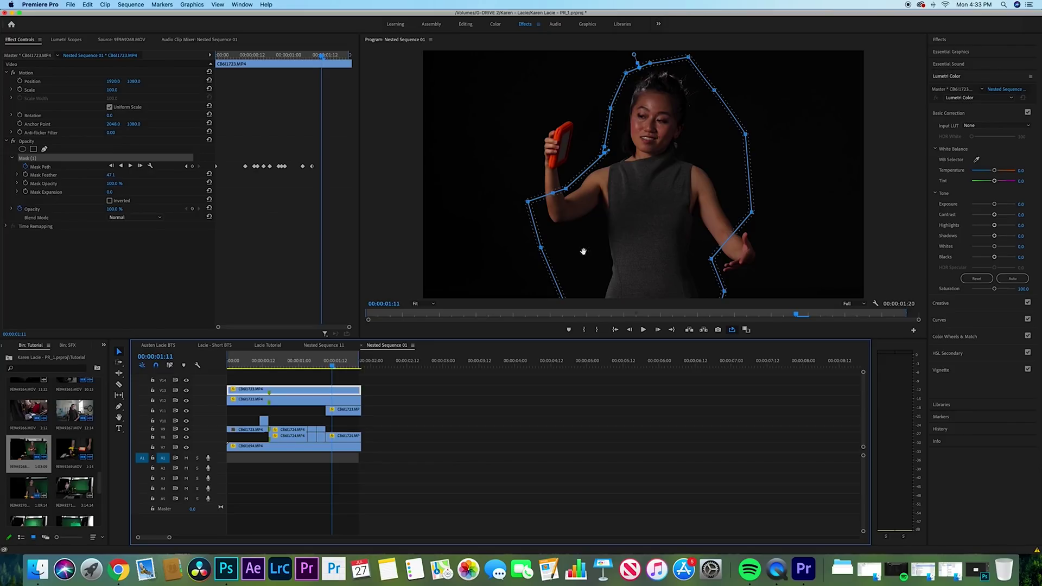
drag(332, 367, 280, 366)
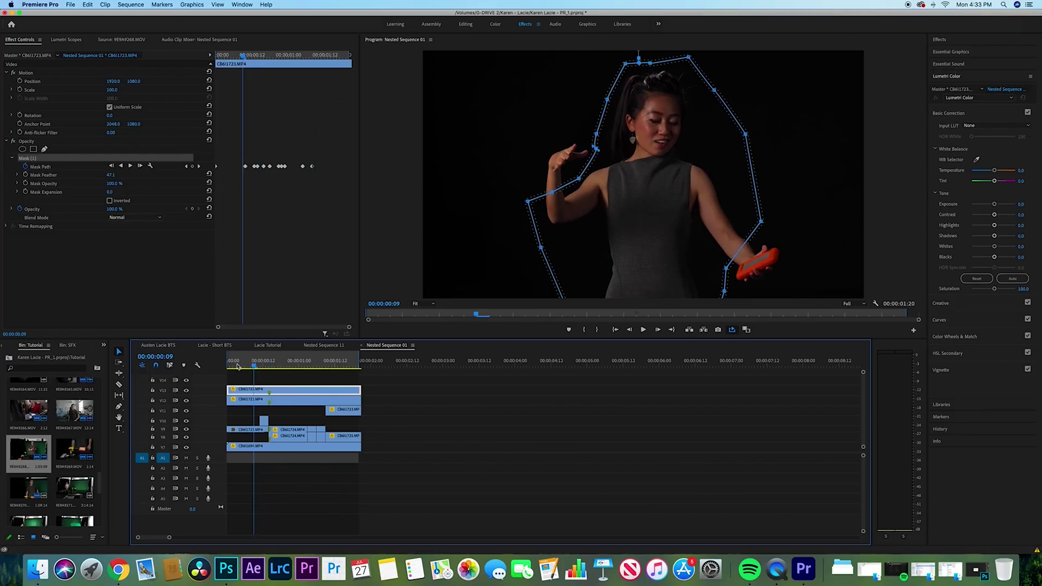
Step: Deselect all clips and play the composited sequence from its start, replaying the section around 00:00:00:11
key(Home)
click(500, 461)
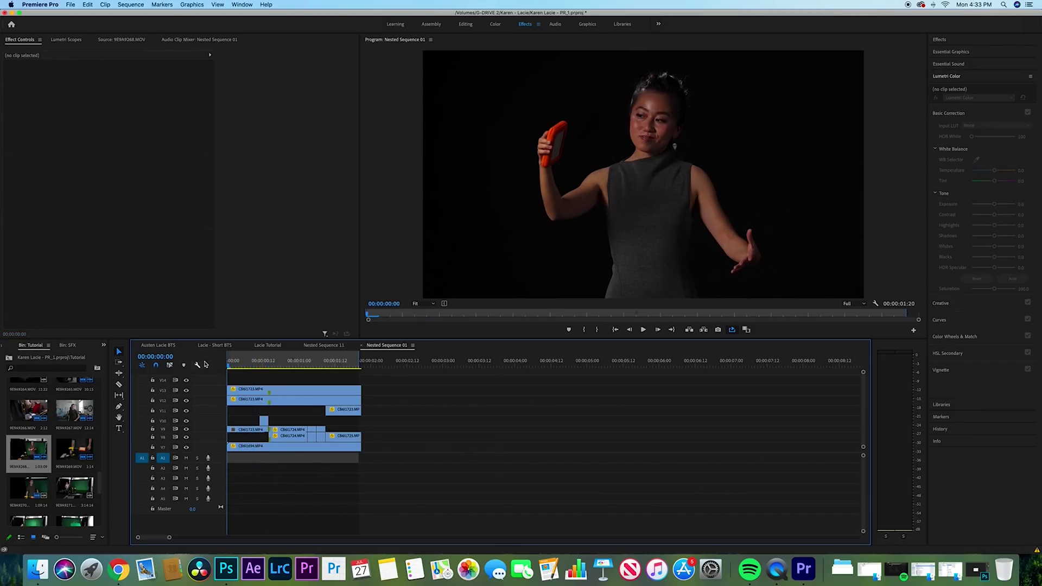
key(space)
key(space)
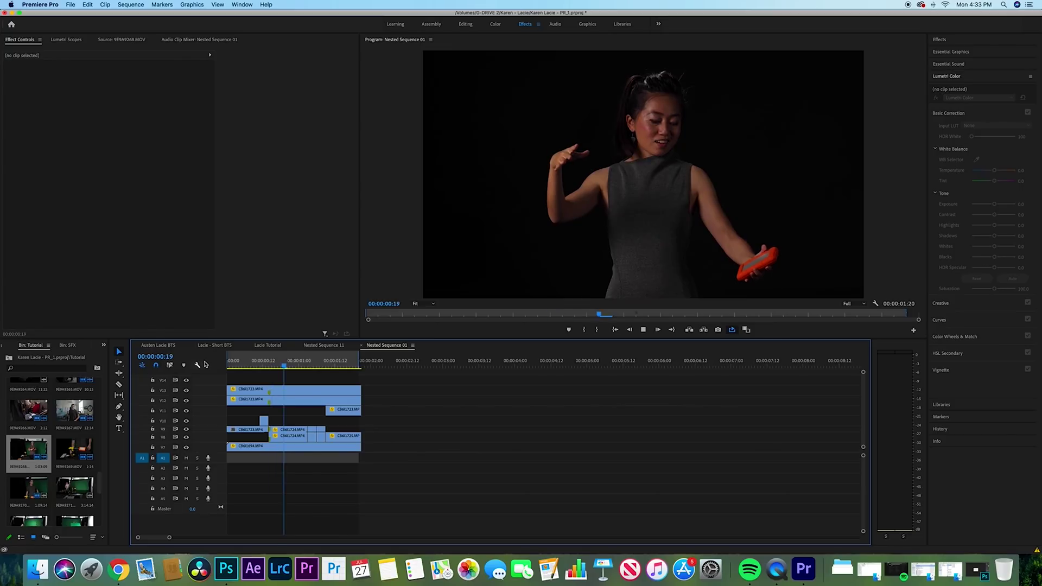
click(260, 362)
key(space)
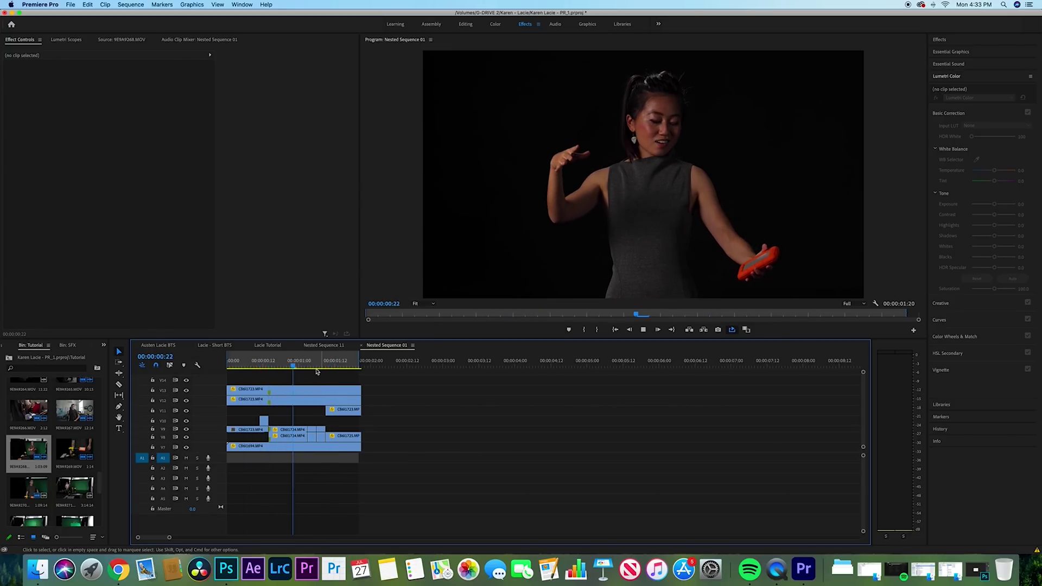
key(space)
click(263, 362)
key(space)
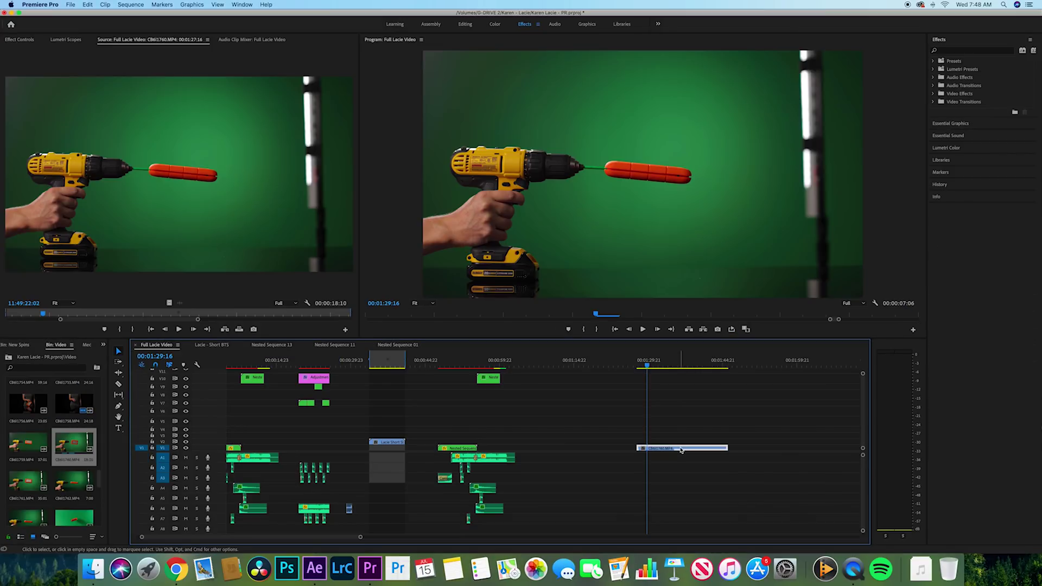
Step: Replace the drill clip in the Full Lacie Video sequence with an After Effects composition, saving the new project as Lacie
right_click(678, 448)
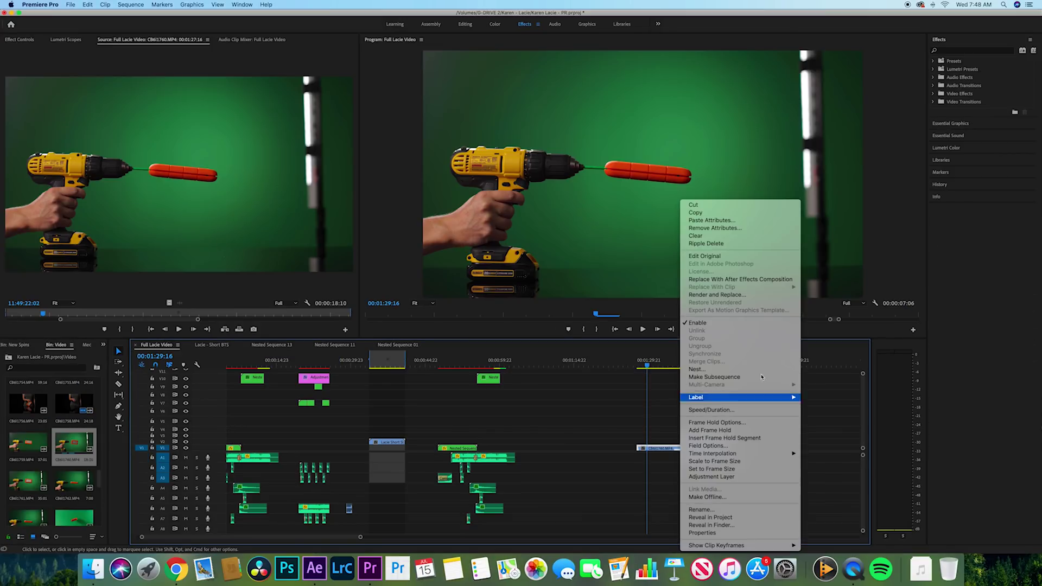
click(721, 278)
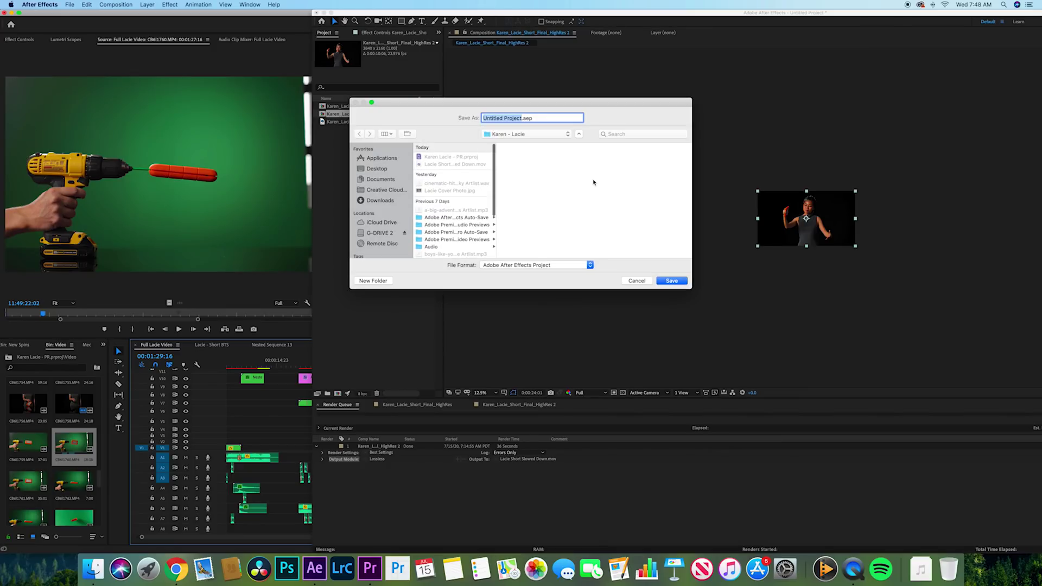
text(Lacie)
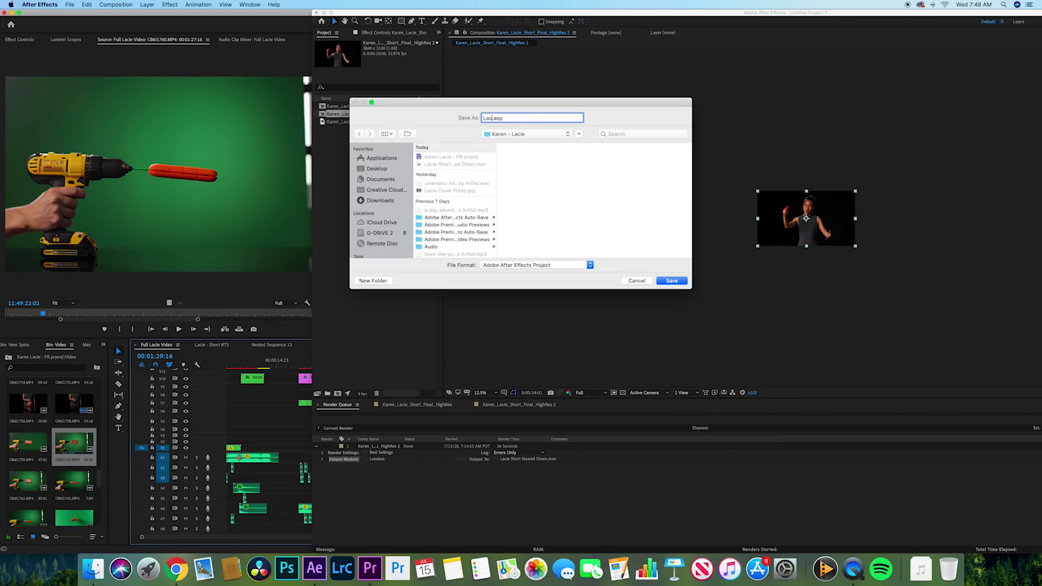
key(Return)
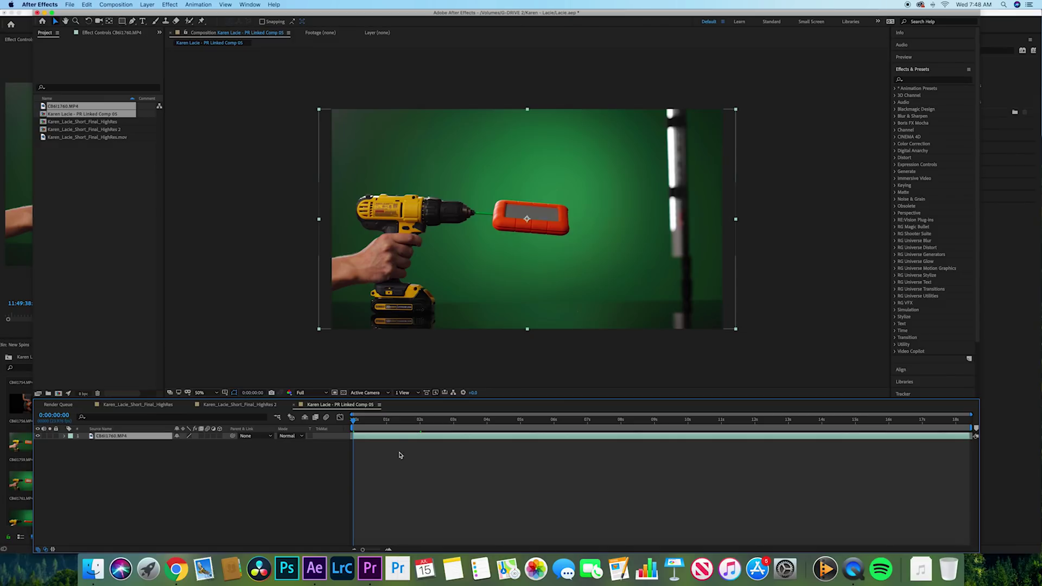
Step: Draw a rounded rectangular mask on the drill clip around the orange drive, then deselect the layer
drag(122, 21, 148, 31)
drag(489, 173, 585, 255)
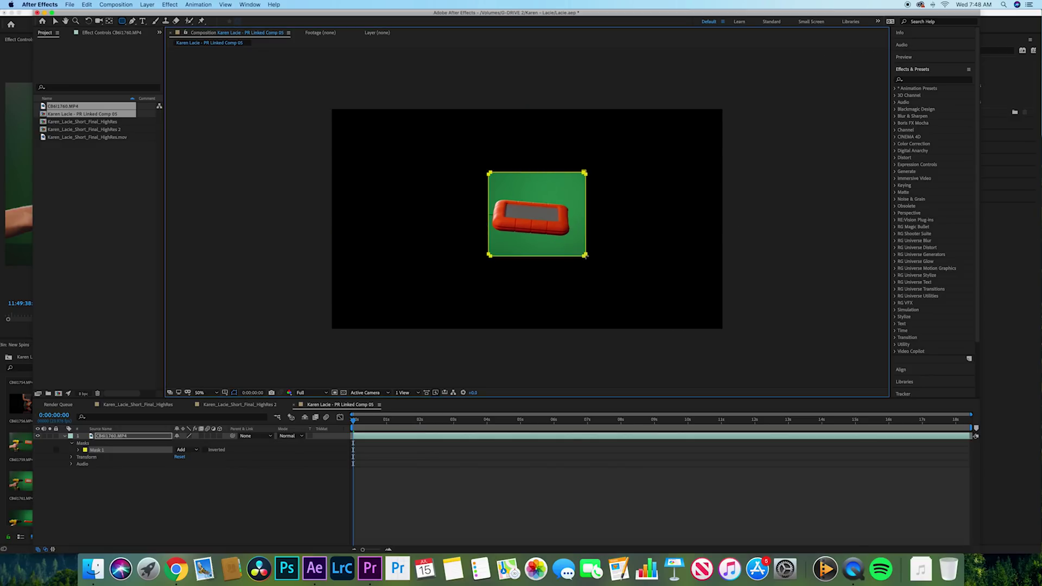
drag(354, 421, 295, 394)
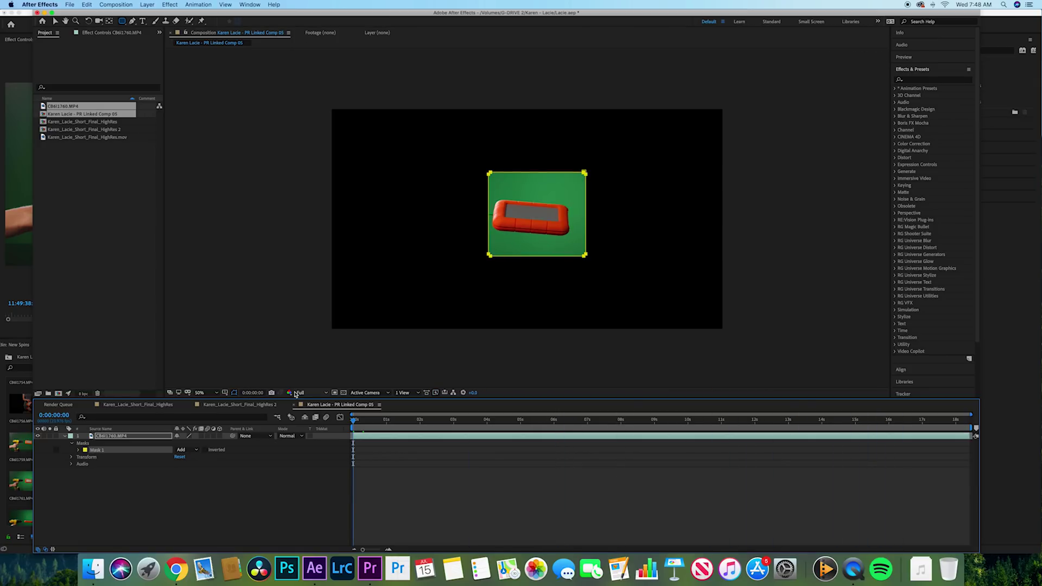
click(641, 508)
Step: Apply Keylight (1.2) to the masked clip, sample the green backdrop as the screen colour, and set Screen Gain to 120
click(930, 80)
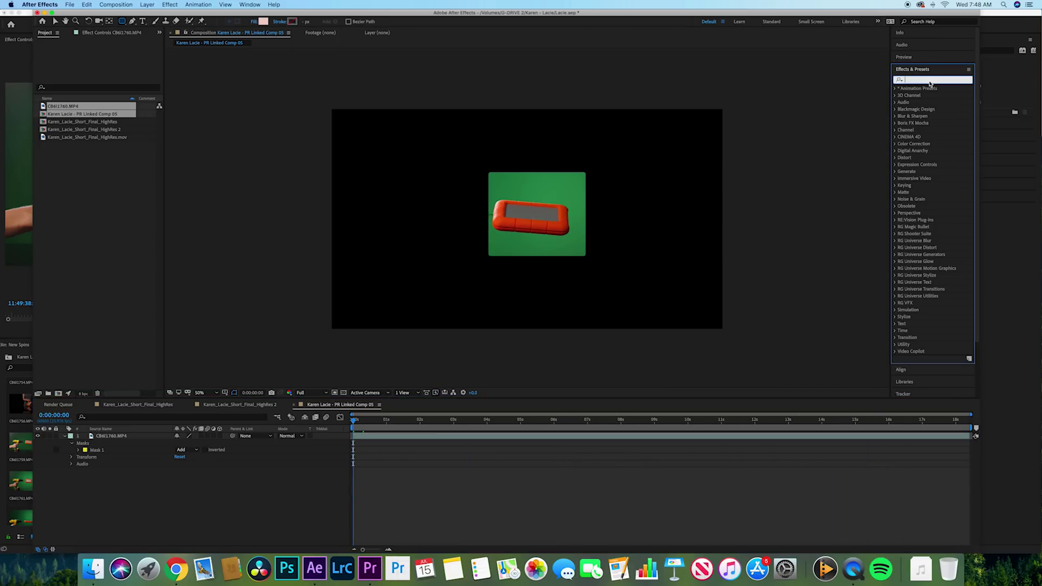
text(key)
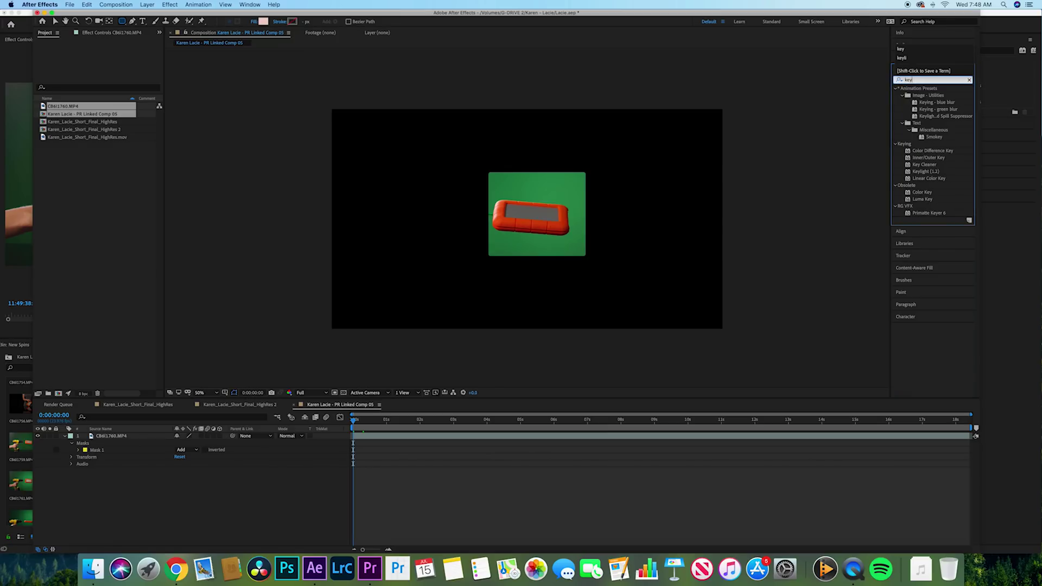
drag(926, 172, 409, 437)
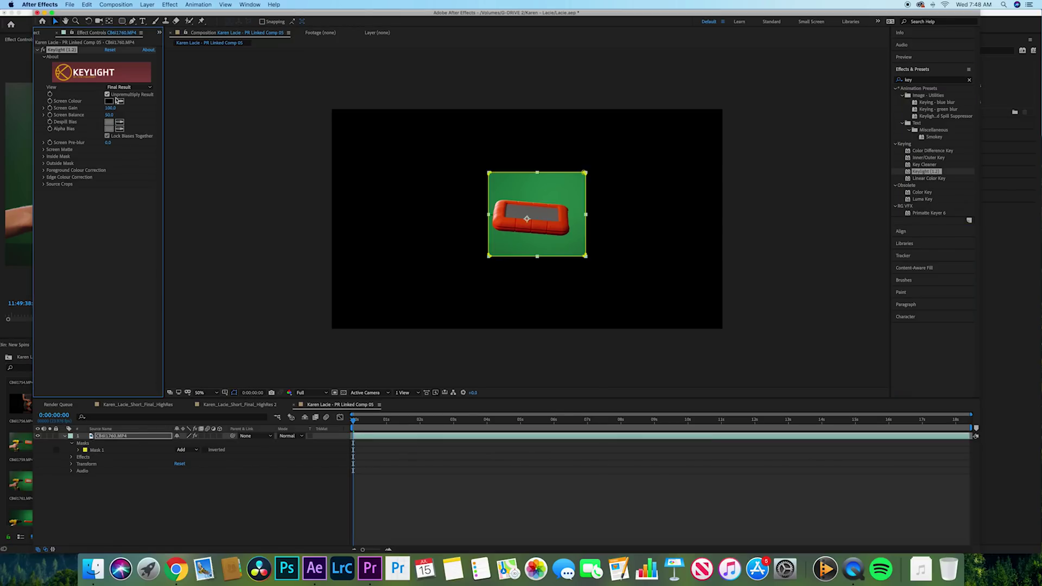
click(575, 188)
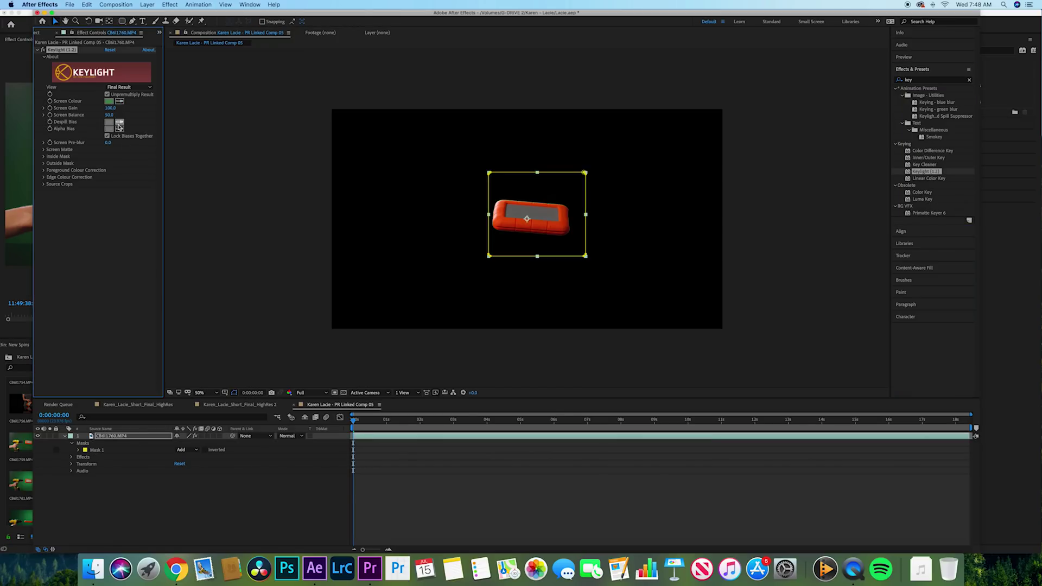
drag(106, 108, 136, 108)
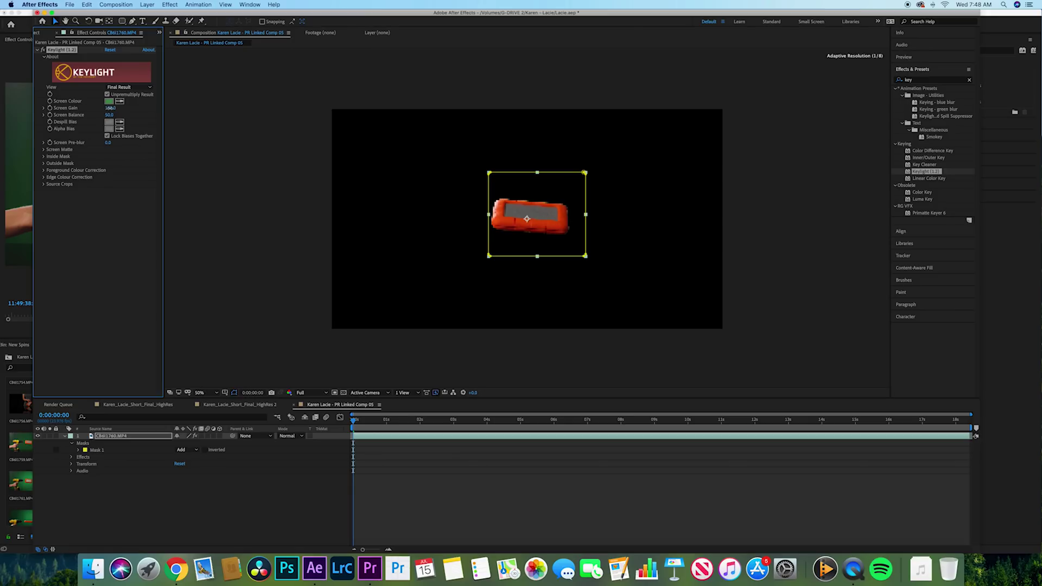
drag(111, 108, 98, 108)
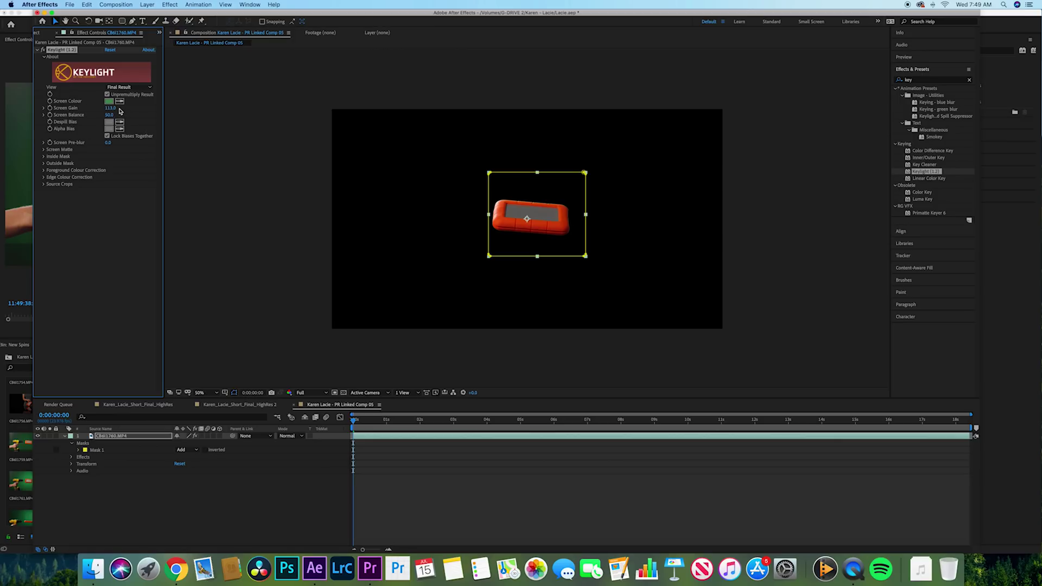
drag(111, 108, 114, 111)
Step: Add the Simple Choker effect to the clip with a Choke Matte of 0.10
click(944, 80)
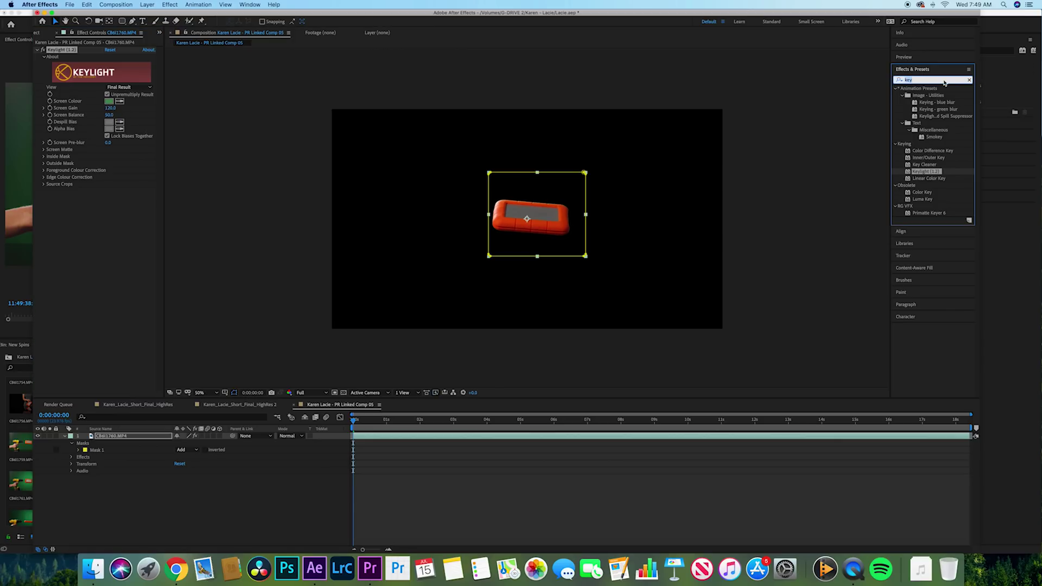
text(choker)
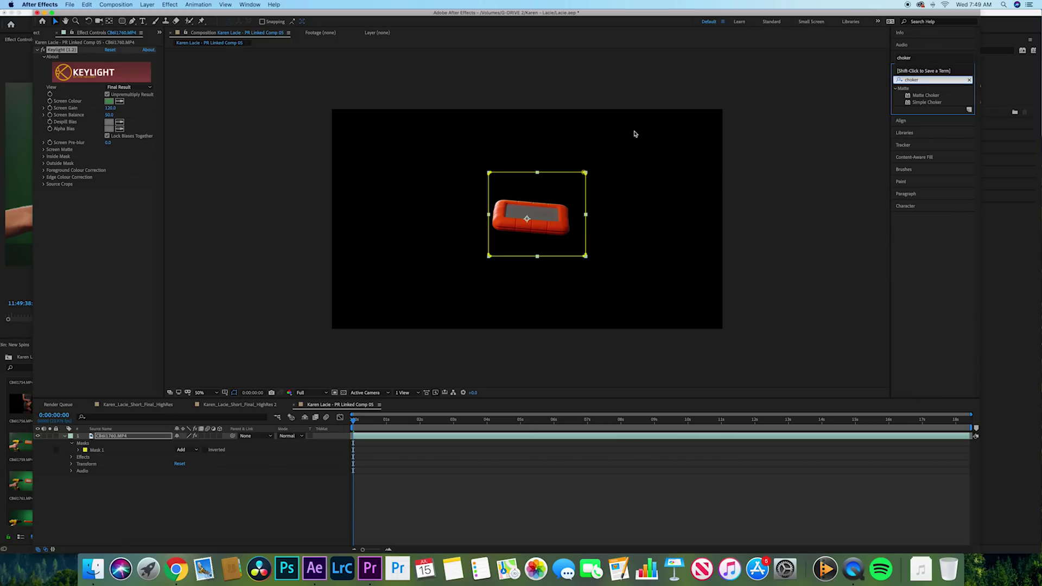
drag(925, 103, 450, 442)
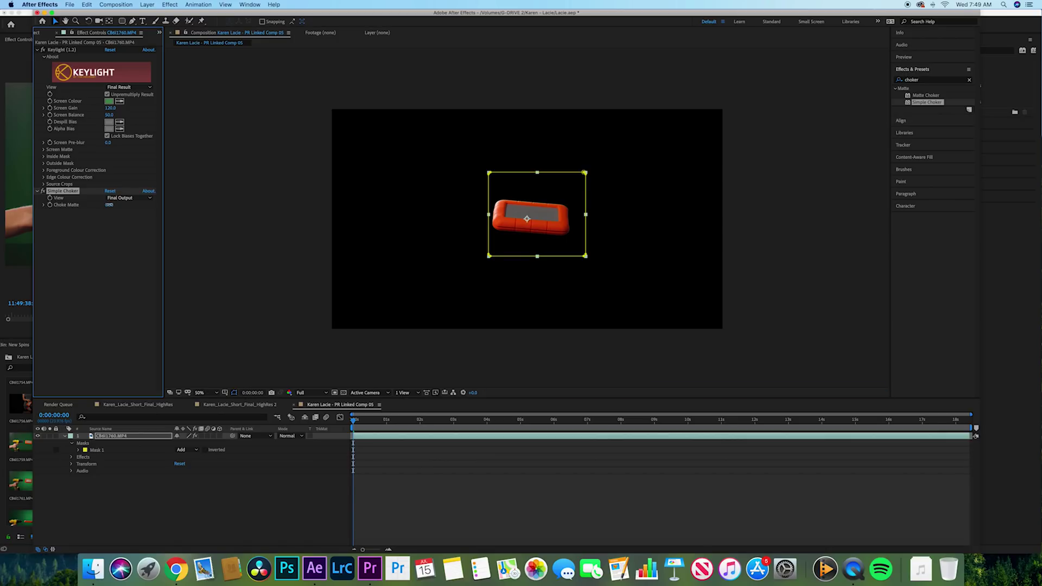
drag(111, 205, 116, 205)
click(463, 467)
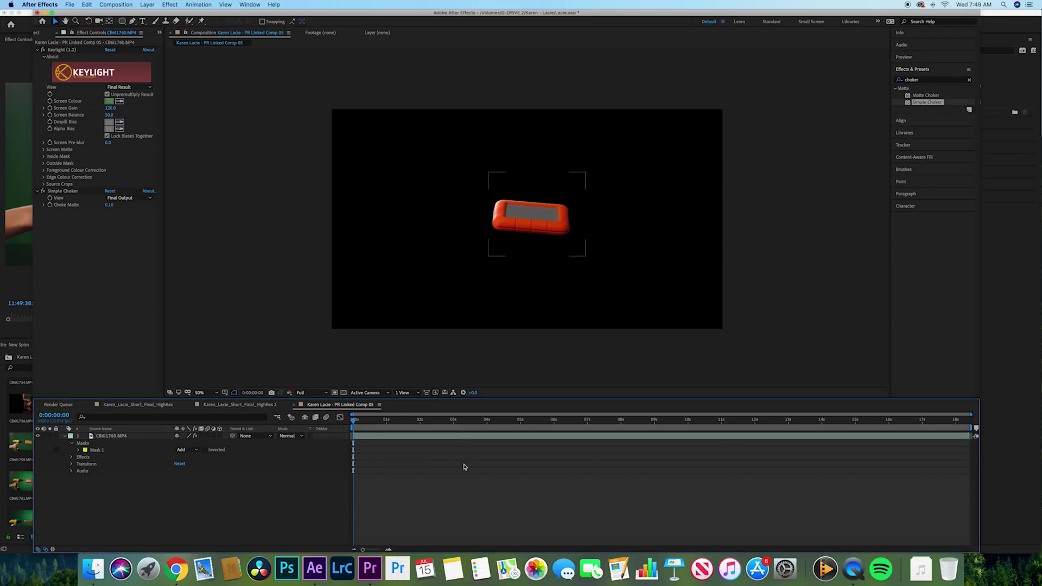
Step: Switch to Premiere Pro and cut the linked Lacie composition clip out of the Full Lacie Video sequence
click(26, 277)
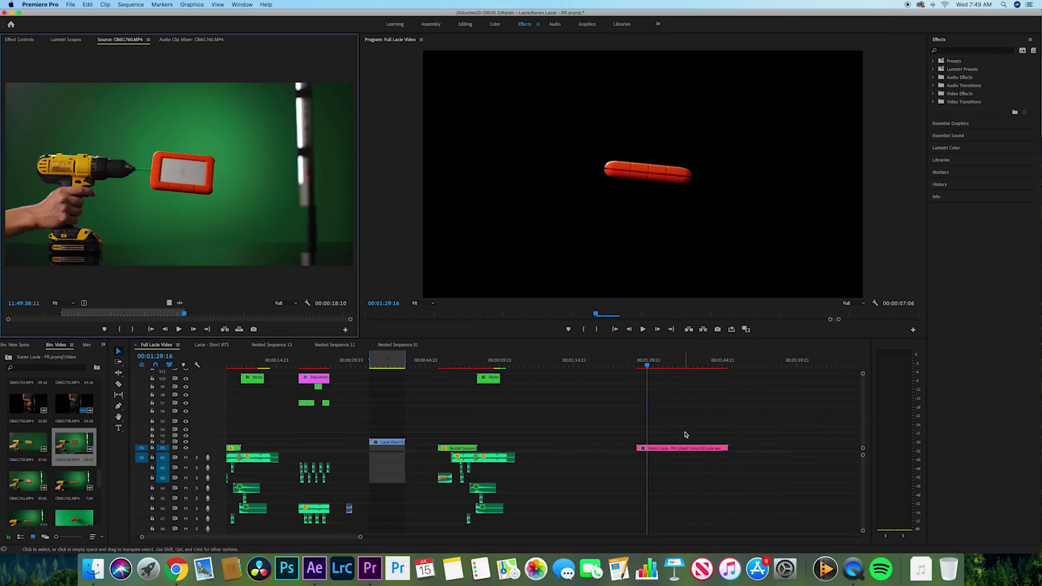
click(673, 449)
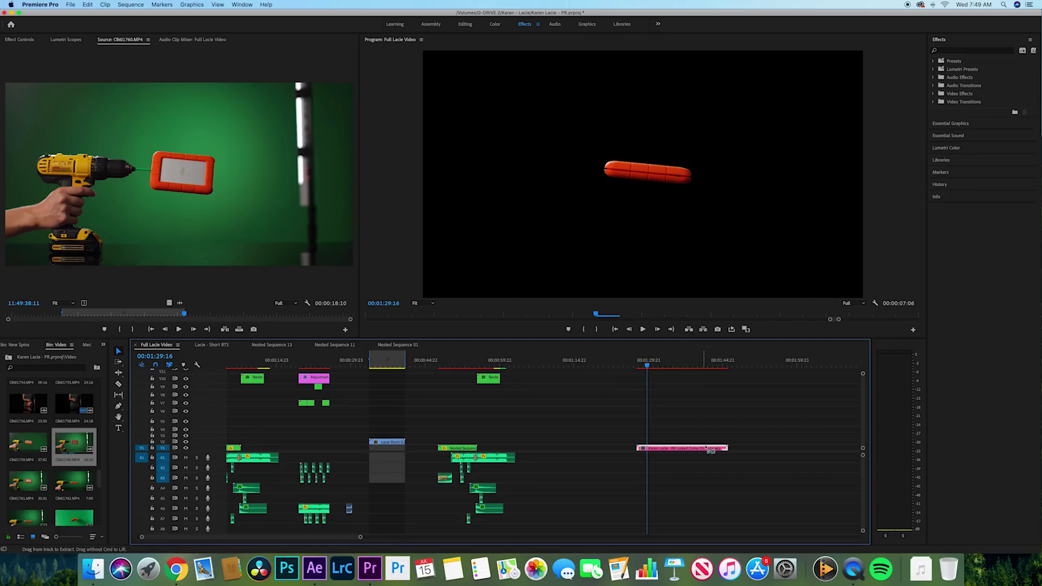
key(Delete)
Step: Open Nested Sequence 11, turn off the outputs of tracks V9 to V12, and move the playhead to 00:00:00:10
click(384, 367)
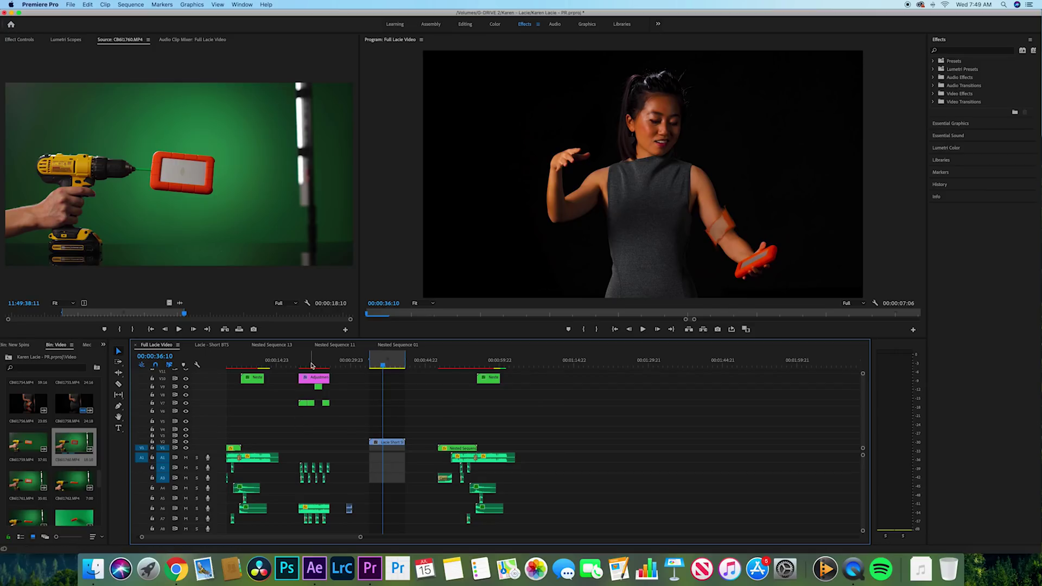
double_click(302, 403)
click(185, 418)
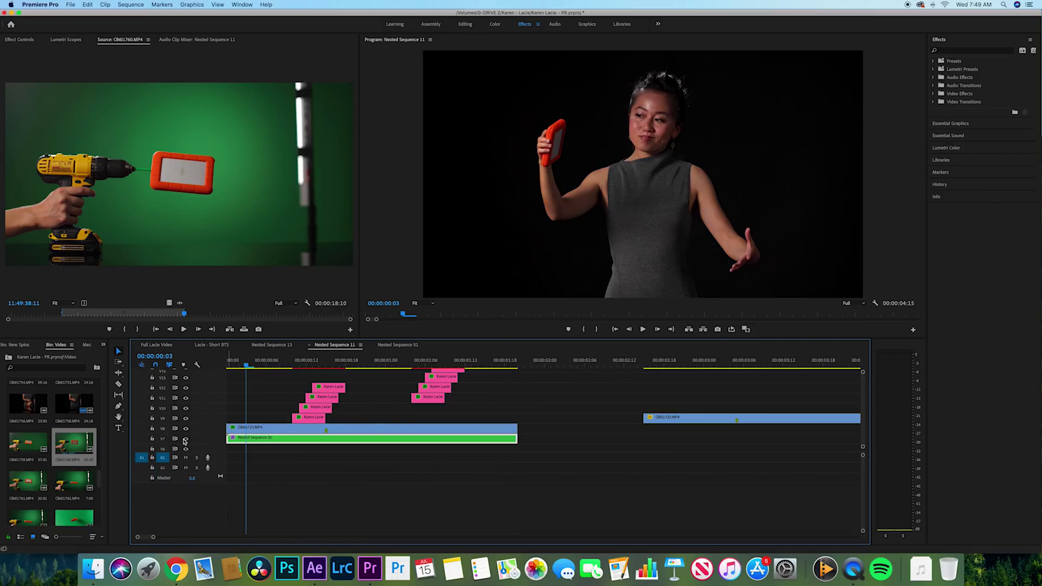
click(185, 387)
drag(284, 365, 296, 367)
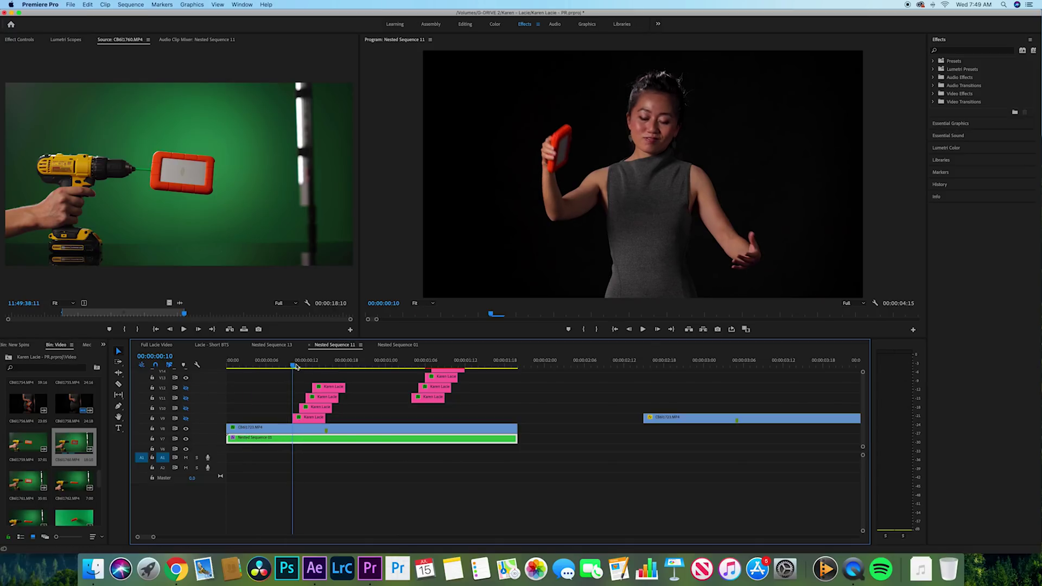
Step: Paste the linked Lacie composition into Nested Sequence 11 at 00:00:02:01, after the first group of clips
click(553, 361)
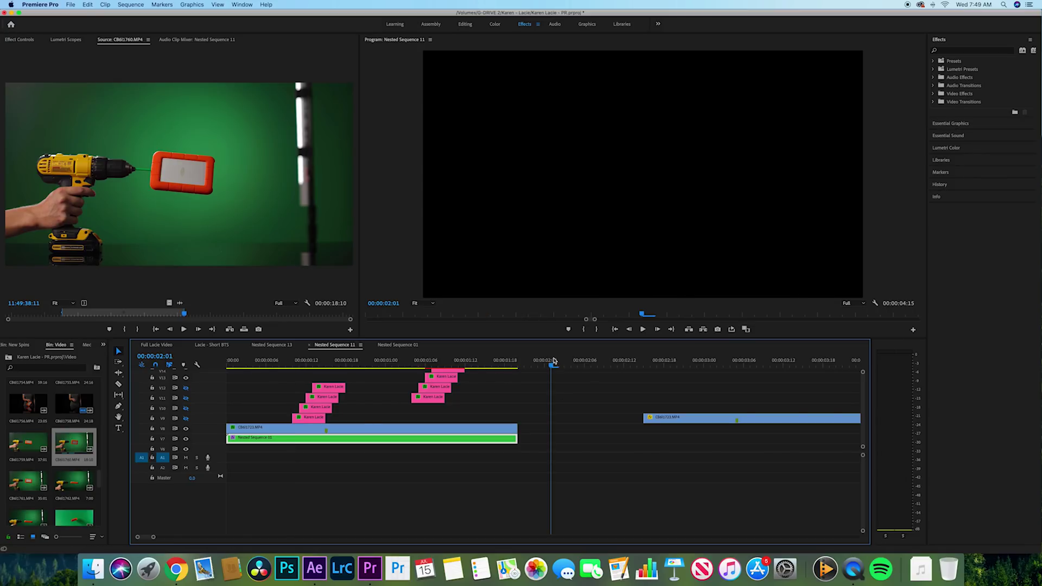
key(minus)
key(minus)
key(minus)
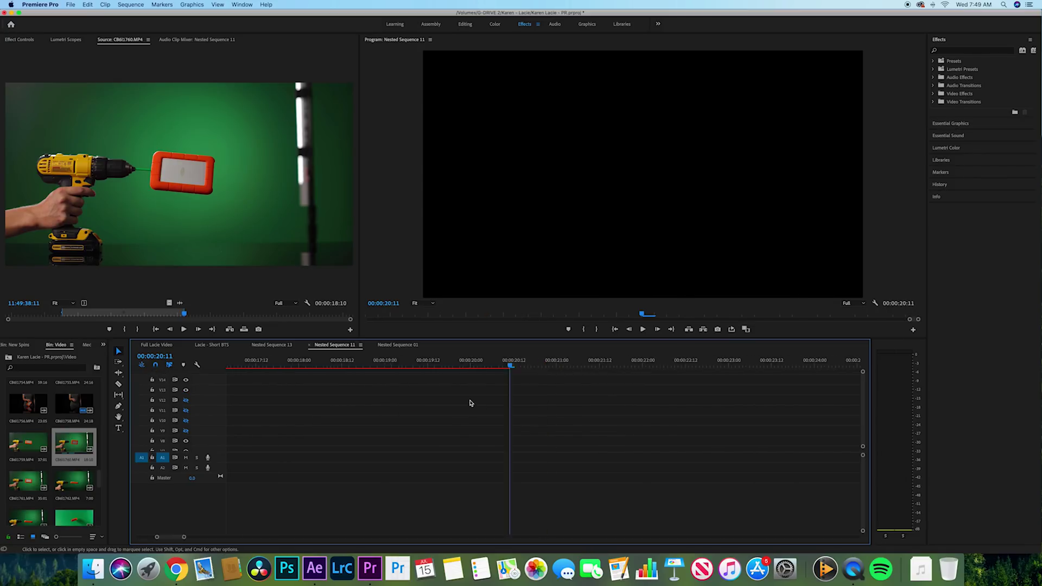
scroll(391, 402, down, 5)
Step: Trim the start of the pasted composition to 00:00:06:00 and set its scale to 53 and rotation to -73°
click(320, 362)
drag(321, 361, 294, 362)
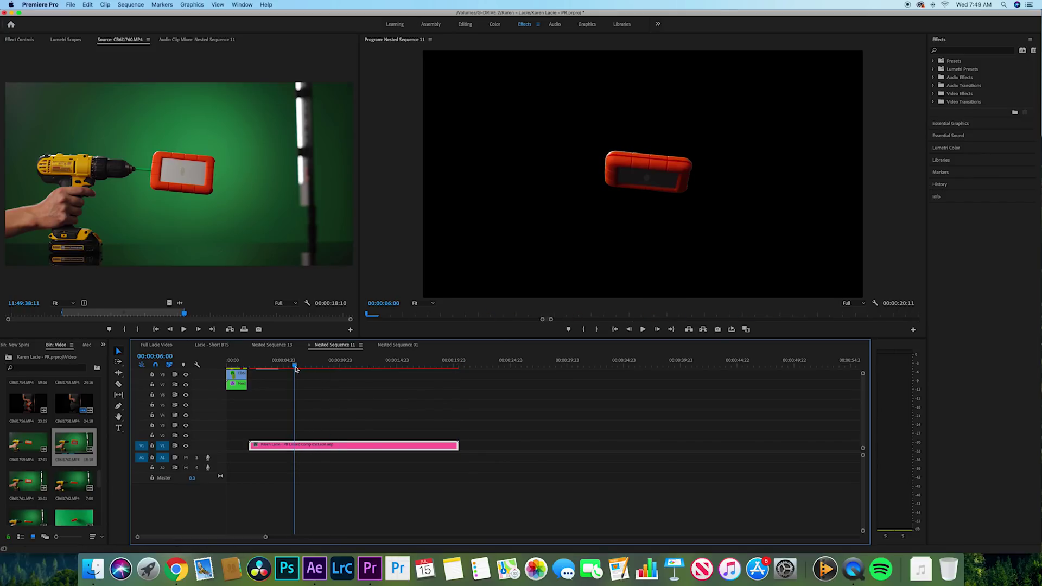
drag(249, 445, 294, 444)
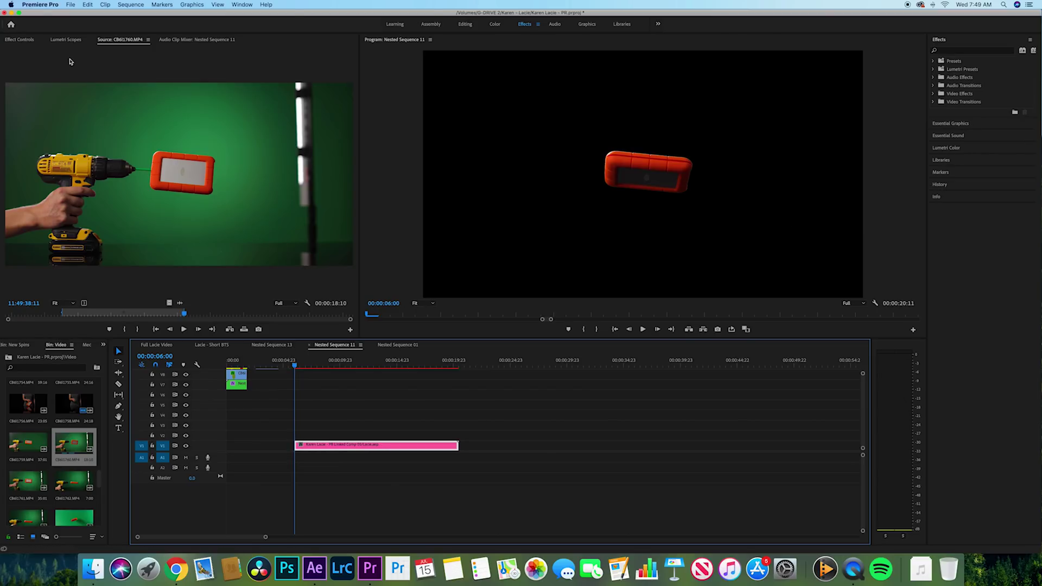
click(20, 40)
drag(112, 90, 72, 117)
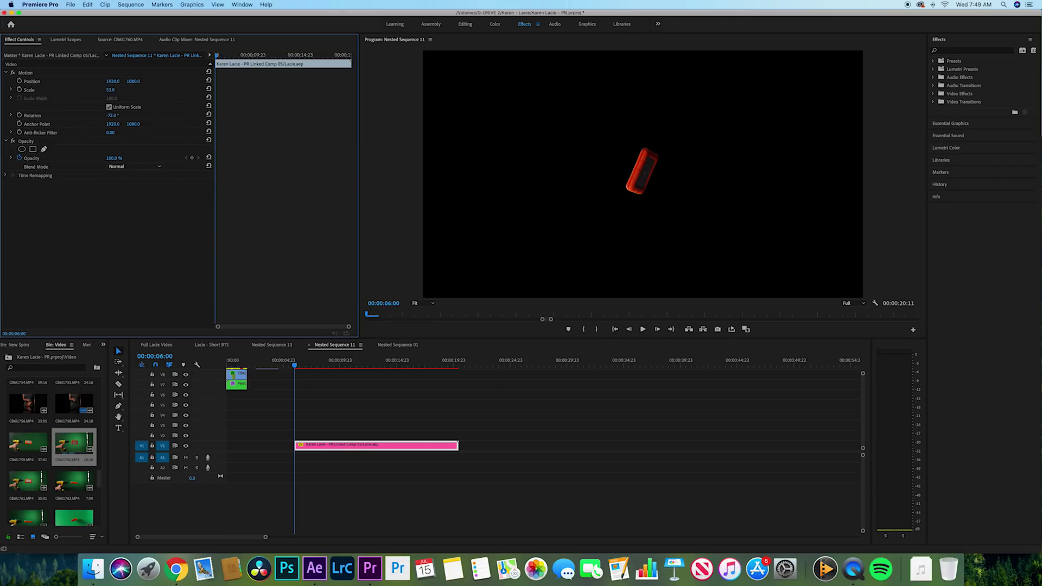
Step: Trim the composition clip to a short section of the spin and place it on V14 starting at 00:00:00:10
drag(295, 365, 323, 366)
drag(297, 442, 324, 445)
key(space)
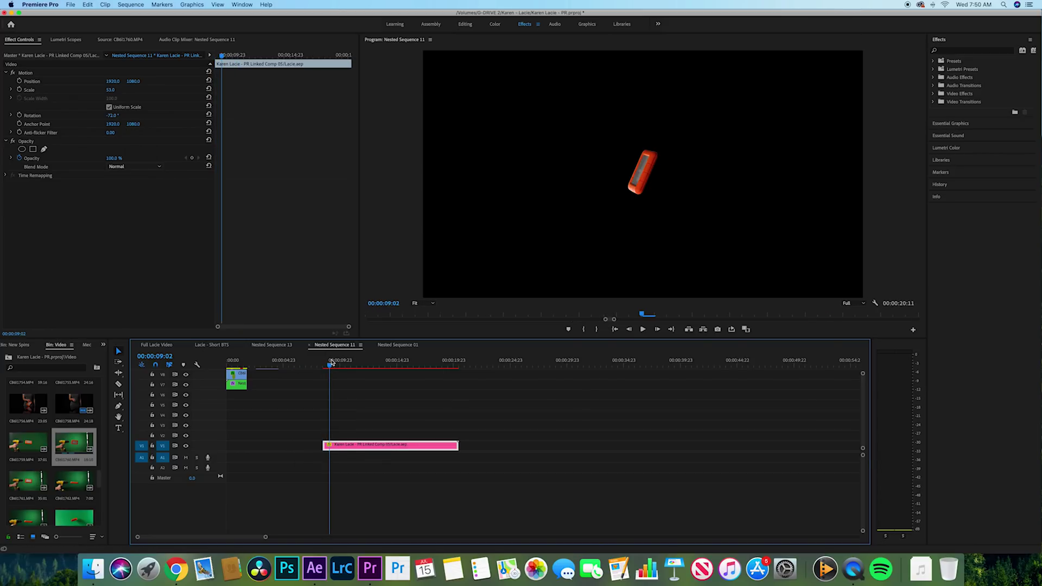
drag(351, 451, 253, 388)
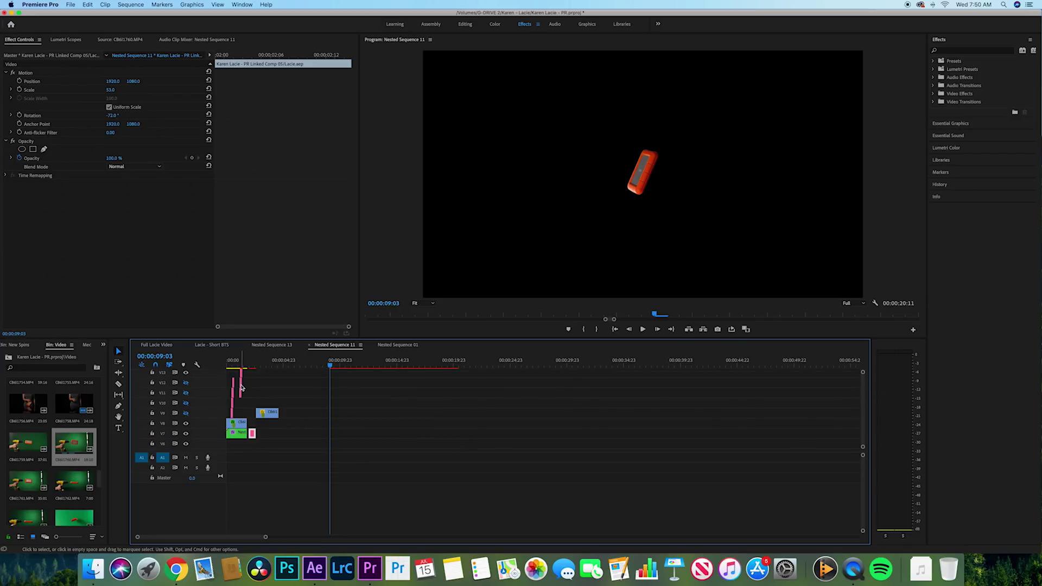
scroll(243, 387, up, 6)
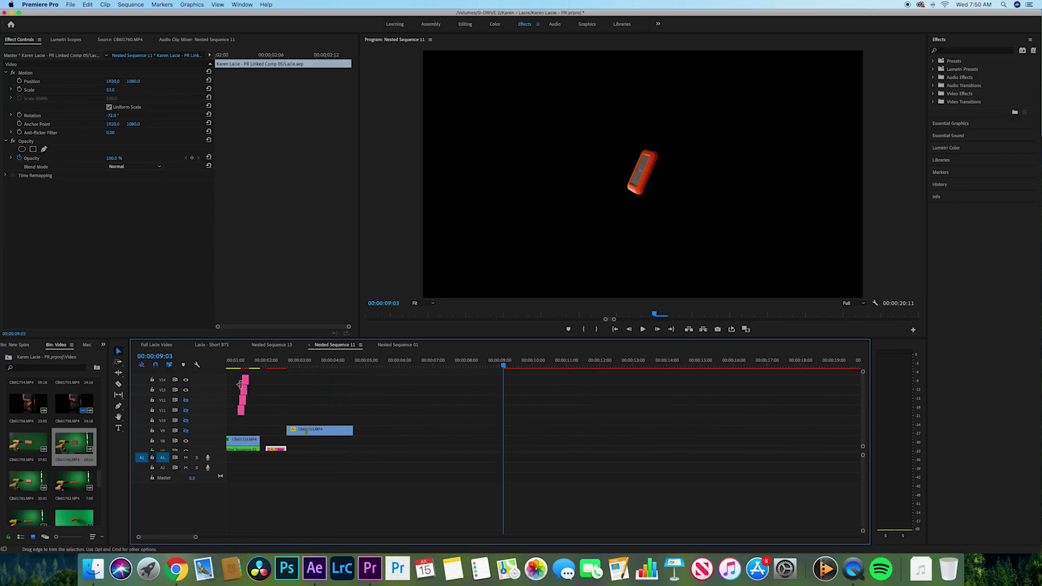
scroll(244, 388, left, 2)
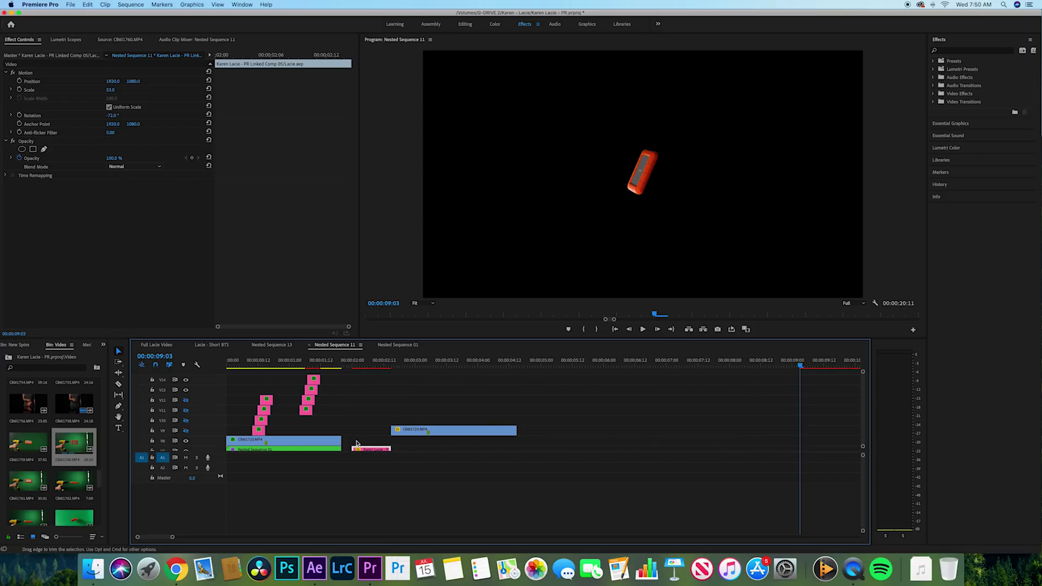
drag(367, 448, 268, 384)
click(254, 364)
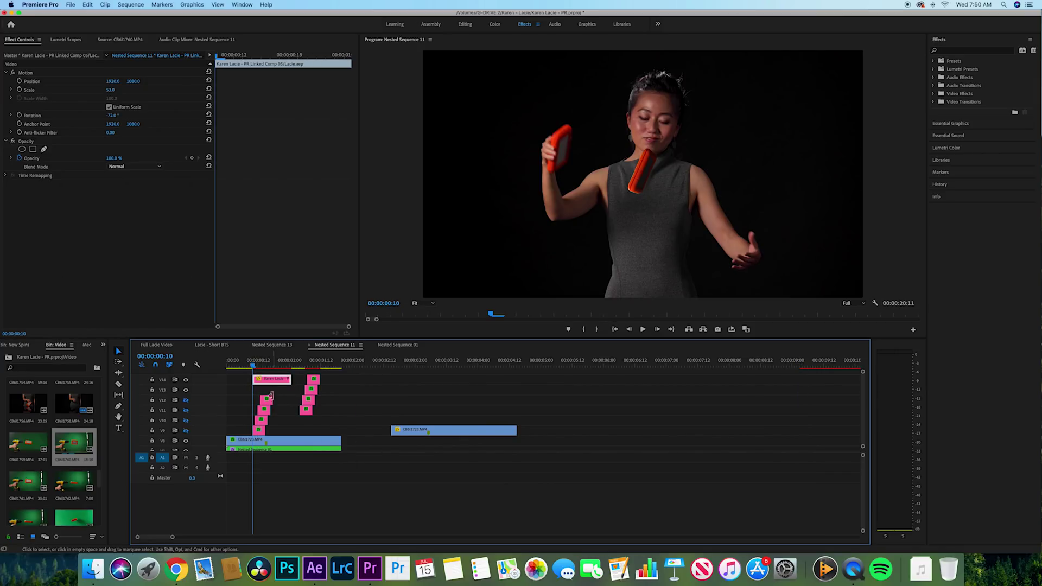
Step: Set the V14 drive clip's position to 1509, 998 against frames 10 and 11, and shorten its end to match the V12 clip
key(=)
key(=)
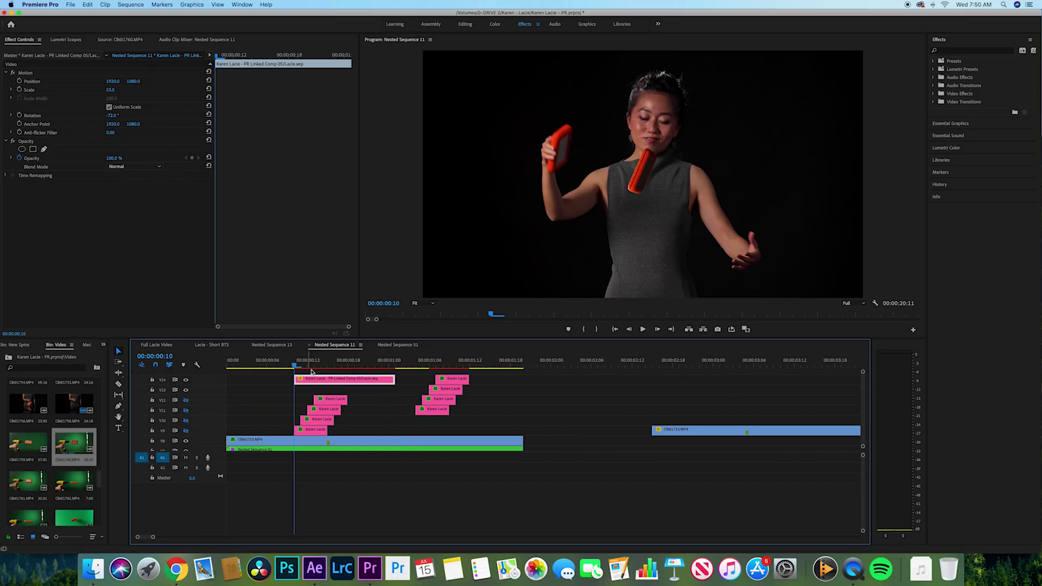
drag(113, 81, 57, 81)
drag(141, 81, 132, 82)
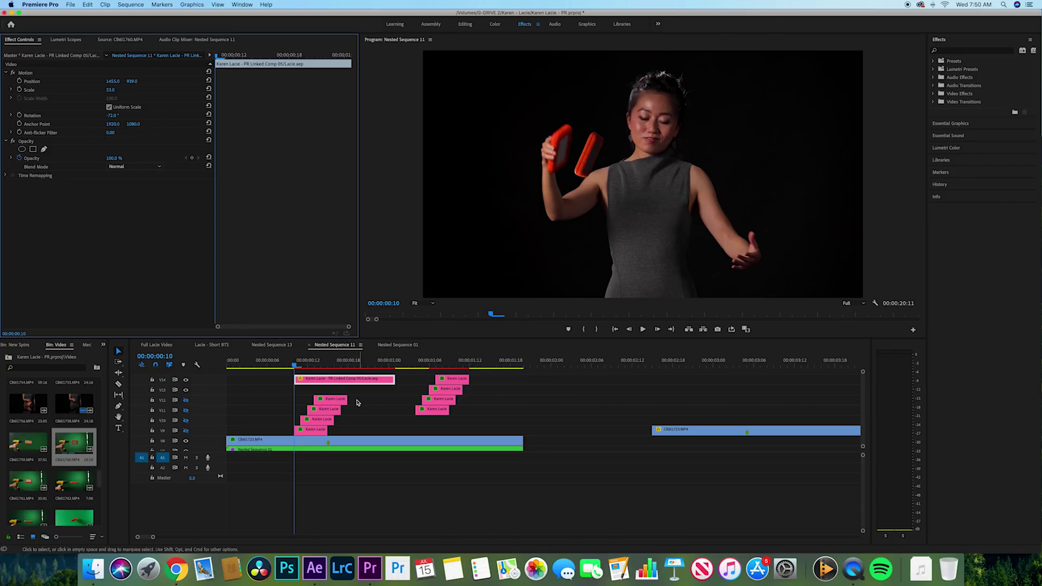
click(299, 363)
click(307, 365)
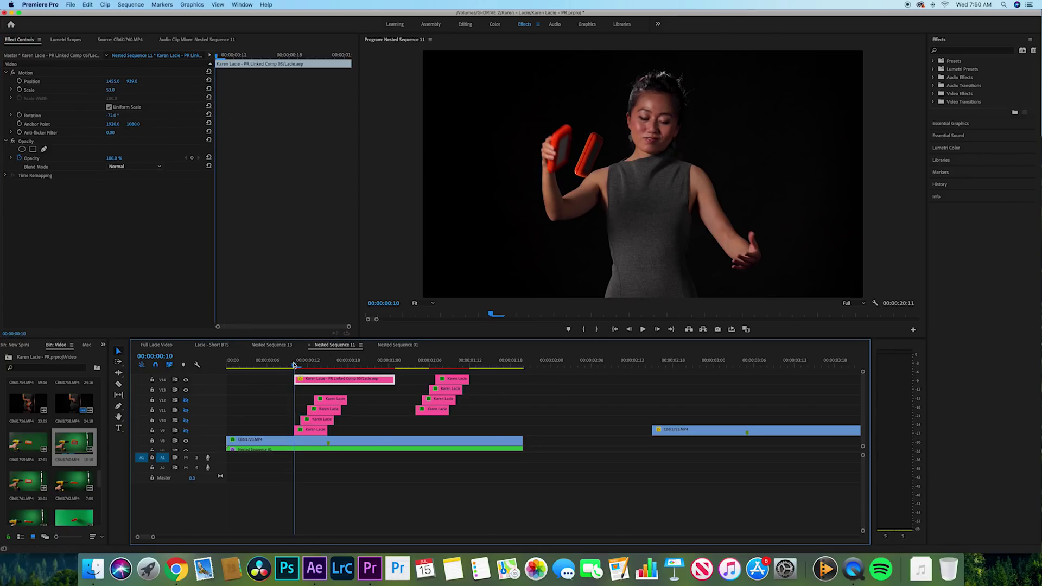
click(300, 365)
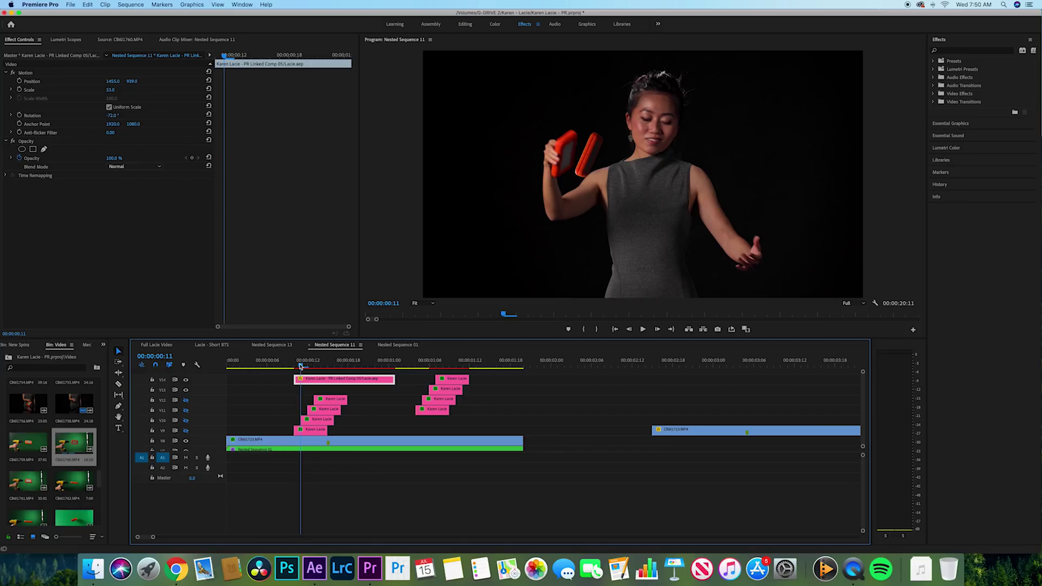
mouse_move(118, 84)
mouse_down()
mouse_move(139, 85)
mouse_move(120, 81)
mouse_up()
drag(394, 380, 339, 380)
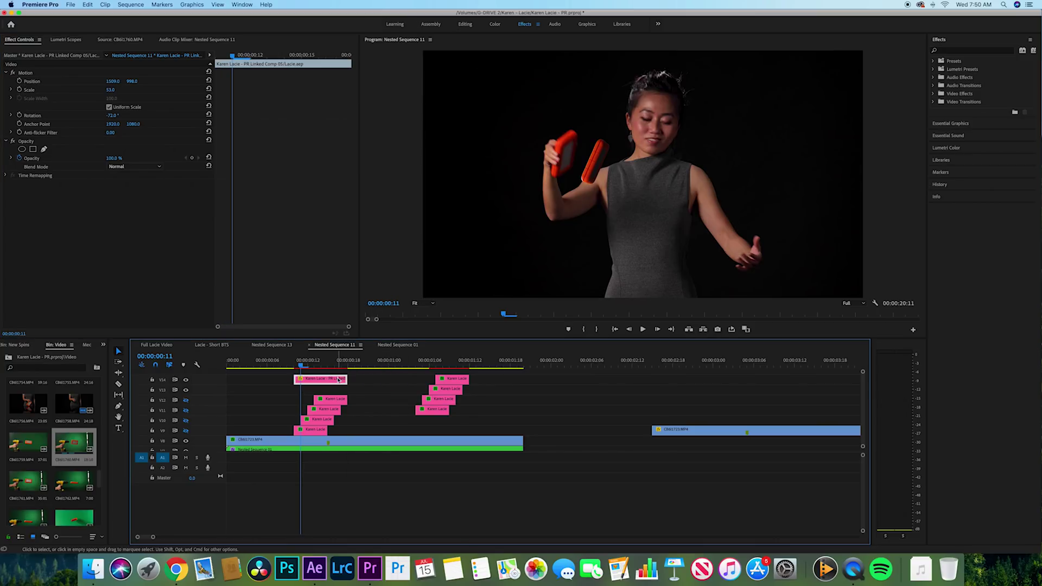
Step: Turn off the output of V14, turn on tracks V9 to V12, and play the drive layers from just before 00:00:00:10
click(186, 380)
click(186, 431)
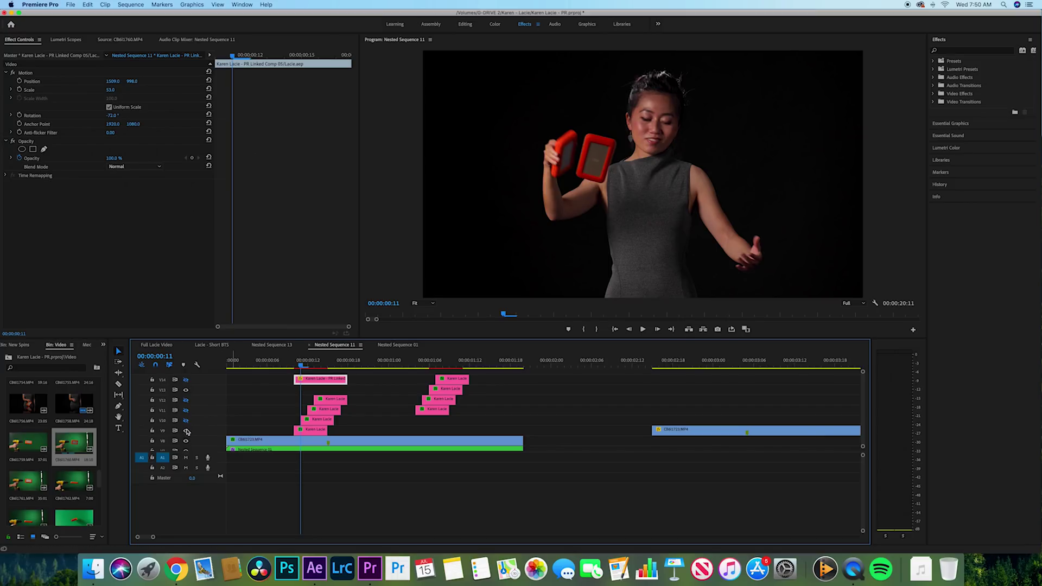
click(186, 416)
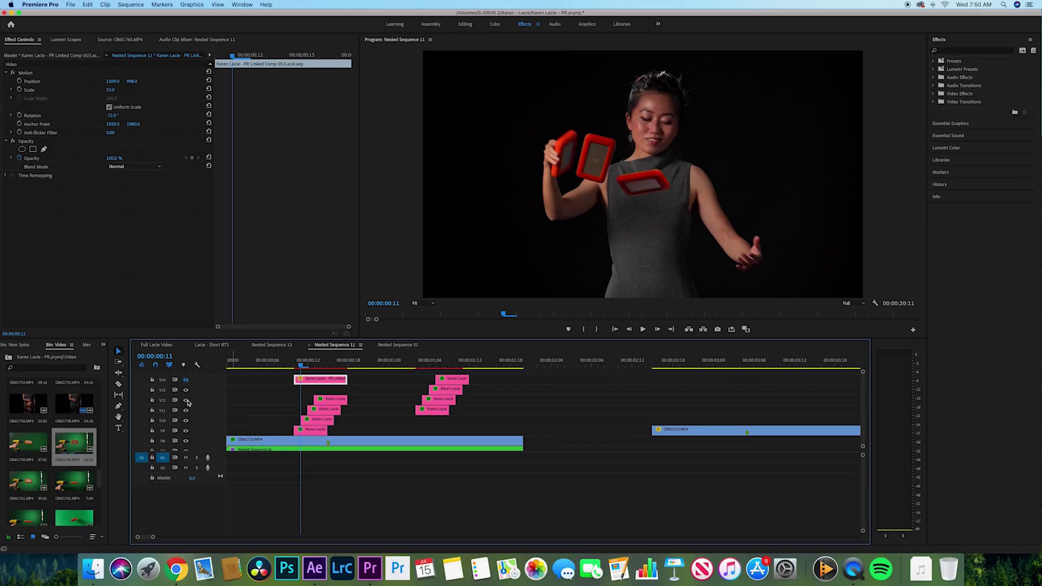
click(293, 367)
mouse_move(292, 367)
mouse_down()
mouse_move(322, 362)
mouse_move(284, 369)
mouse_up()
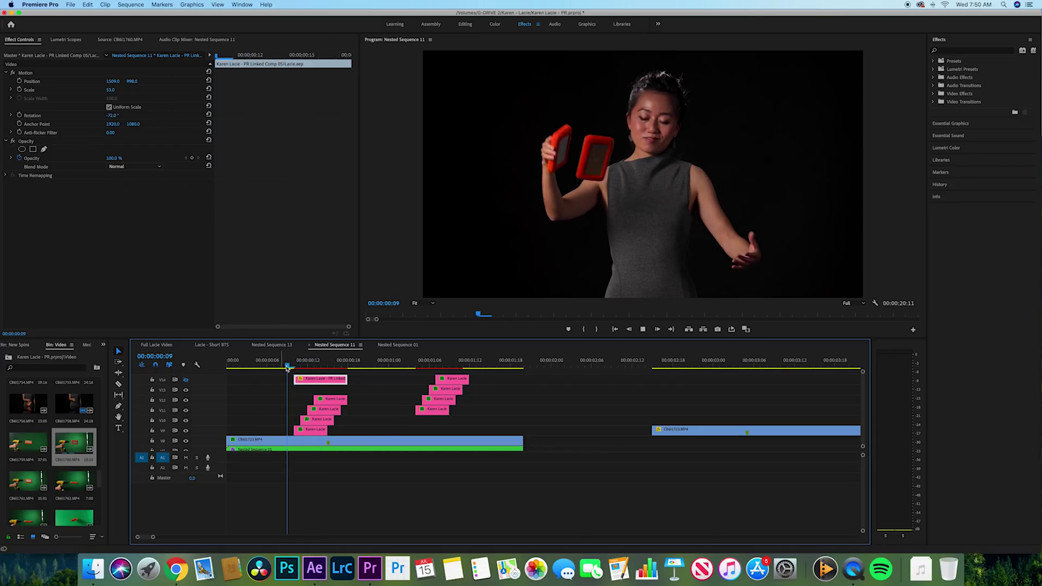
Step: Delete the drive clip on V14 near 00:00:00:10 and review the remaining drive layers from 00:00:00:03 up to 00:00:01:05
key(space)
mouse_move(312, 362)
mouse_down()
mouse_move(355, 362)
mouse_move(303, 362)
mouse_move(358, 363)
mouse_move(301, 363)
mouse_up()
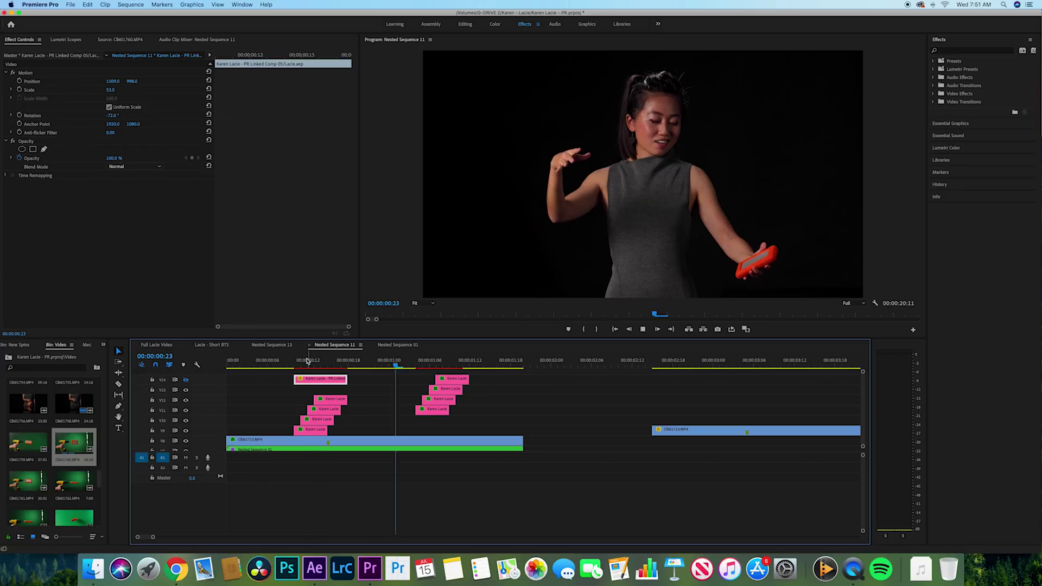
key(space)
click(247, 363)
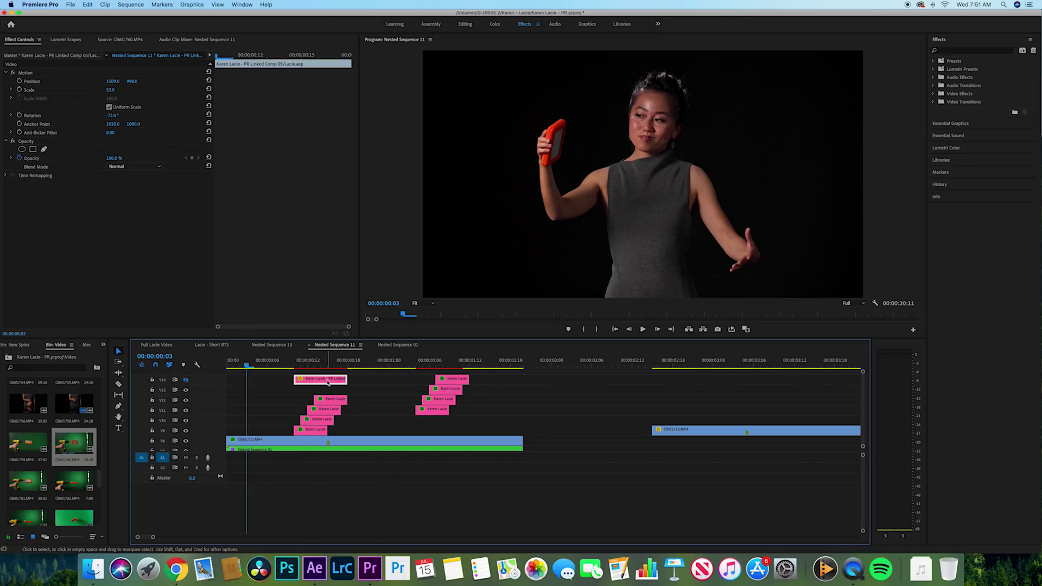
key(Delete)
key(space)
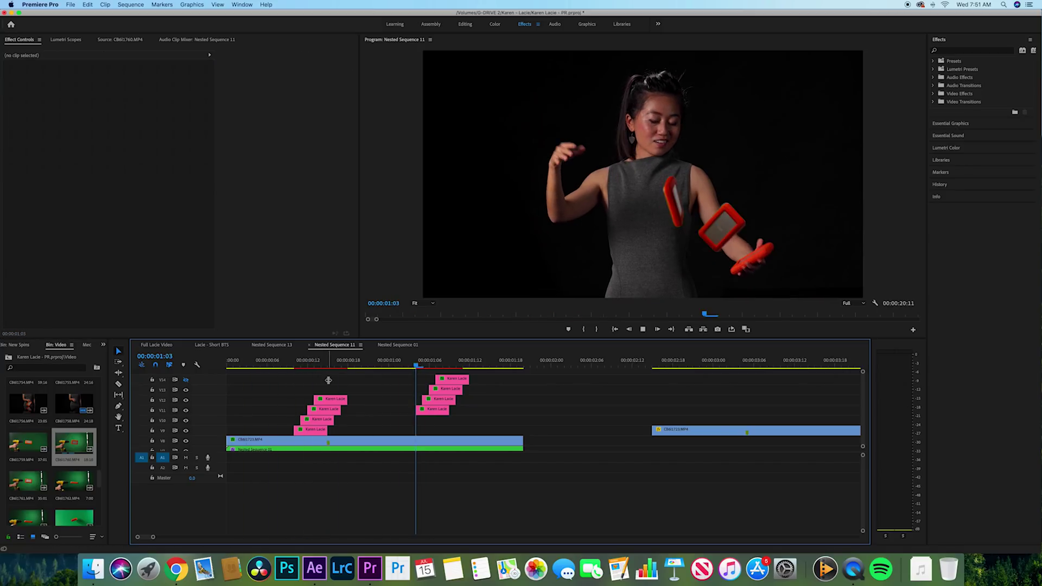
drag(349, 364, 423, 366)
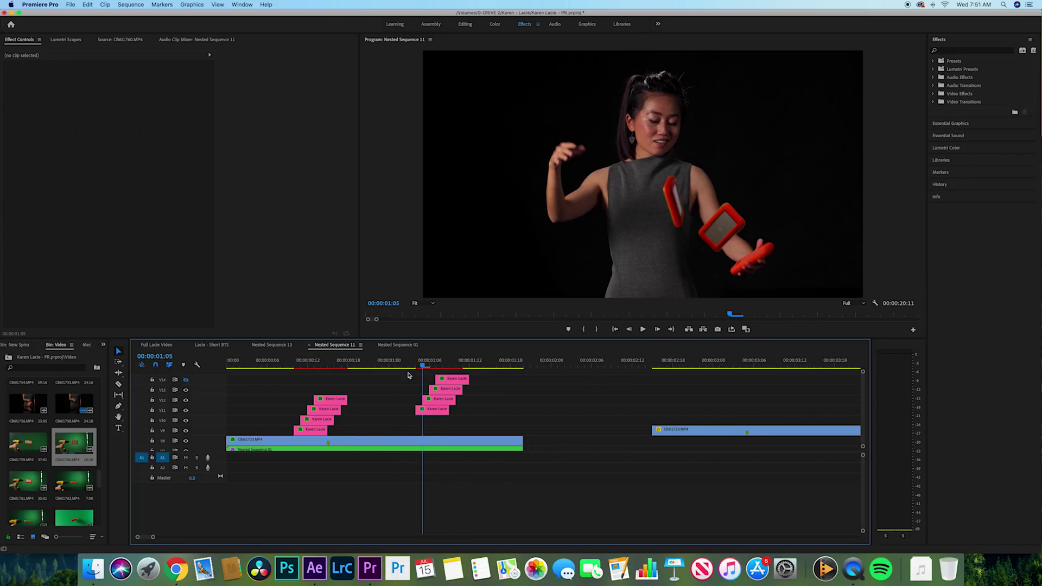
Step: Save the project and play the finished drive composite in Nested Sequence 11 from 00:00:00:00
double_click(351, 443)
click(335, 345)
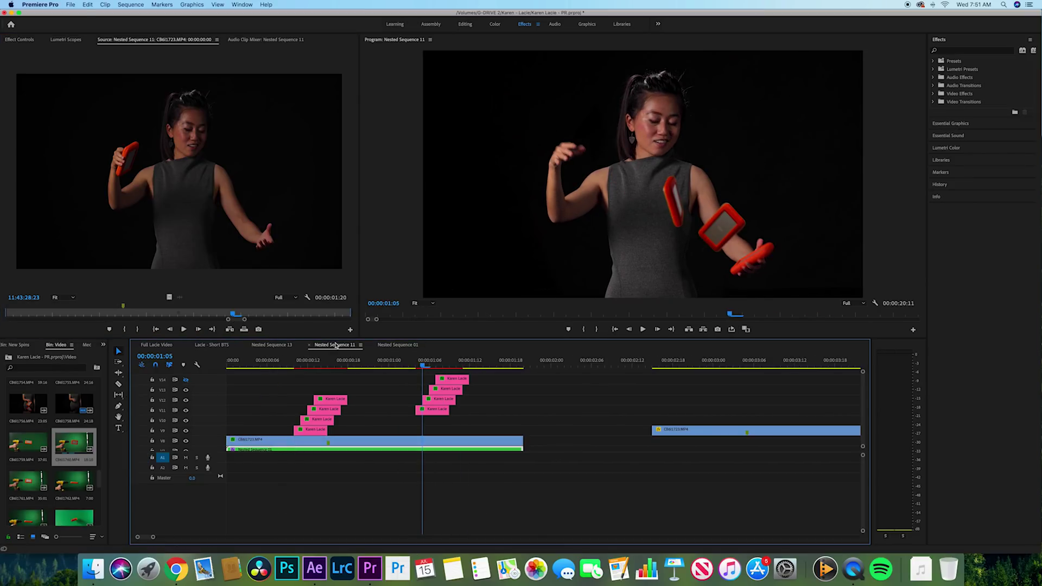
drag(353, 362, 287, 362)
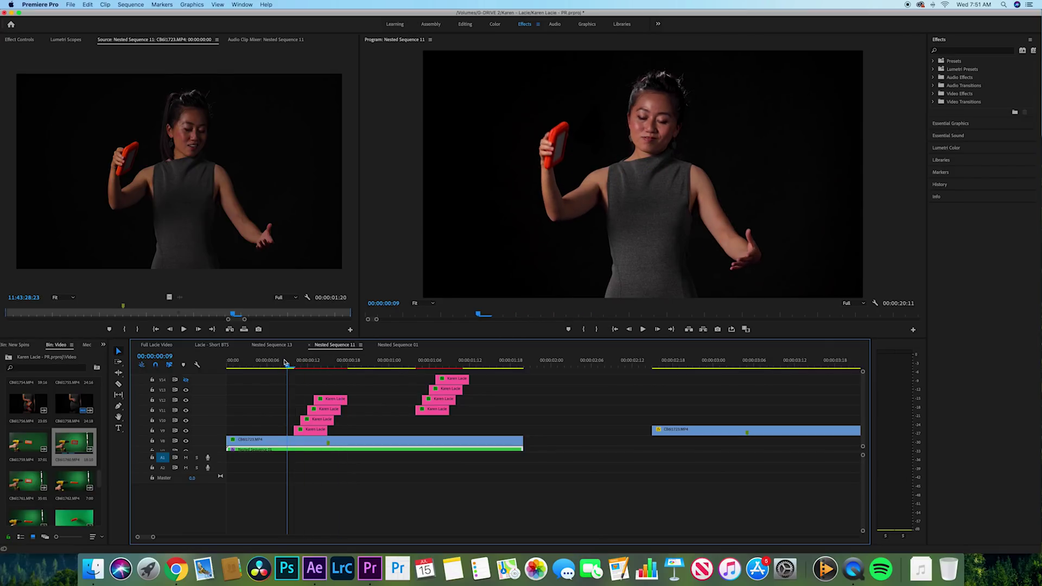
click(364, 390)
key(super+s)
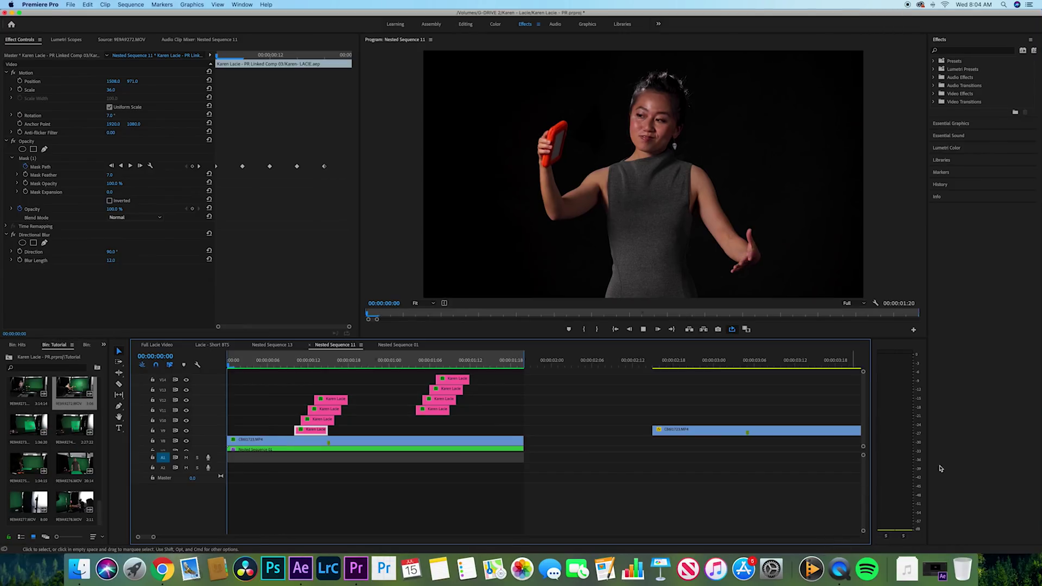
key(space)
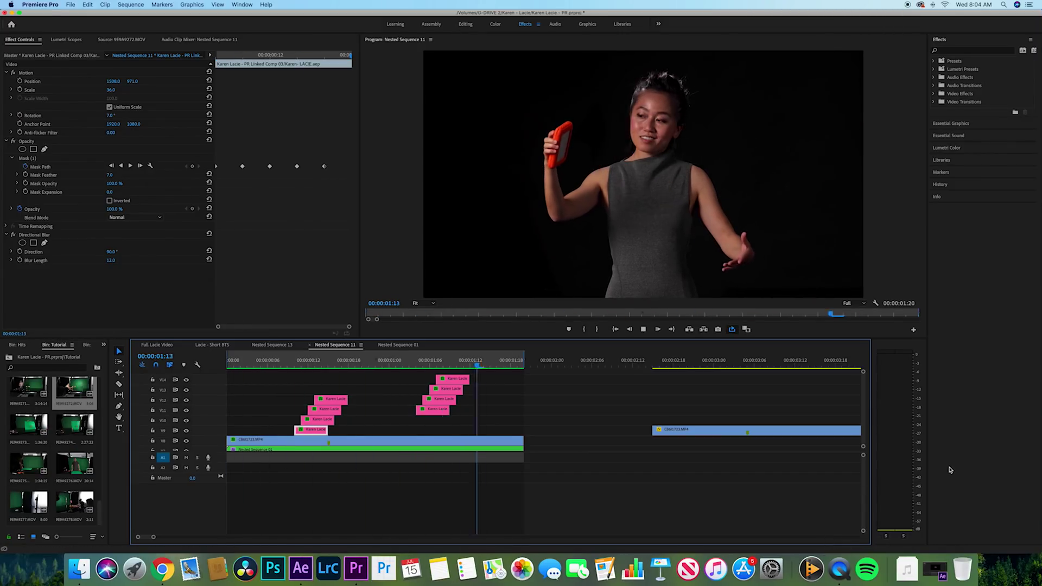